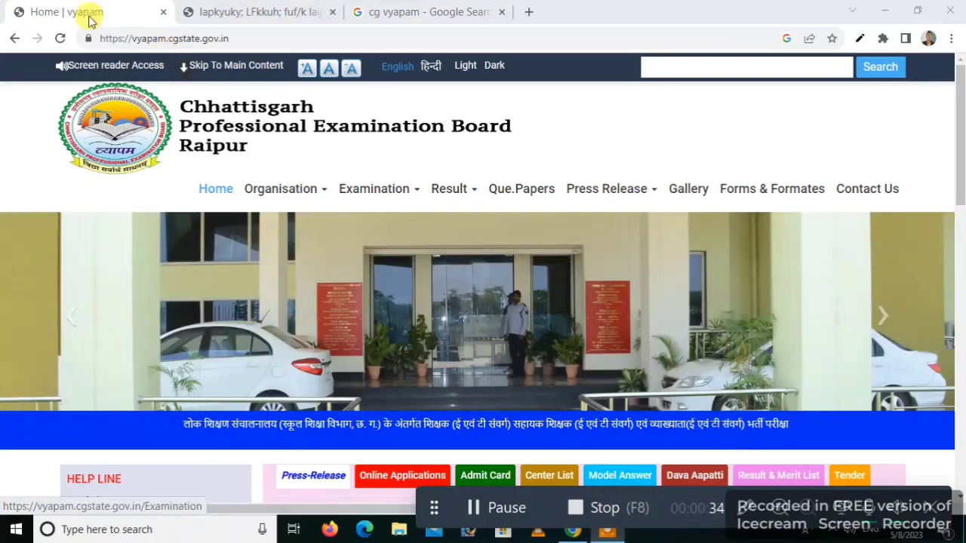
# Switch to the Vyapam Pariksha Nirdesh PDF, which lists the SEAT23 exams on 10.06.2023.
pyautogui.click(230, 15)
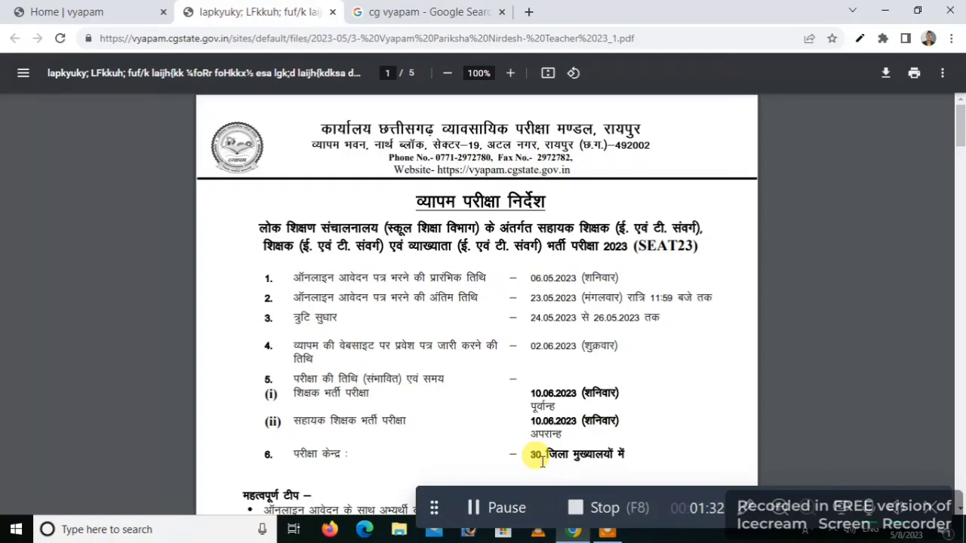
# Go to the 'cg vyapam' Google results and open the official CG Vyapam site at cgstate.gov.in.
pyautogui.click(100, 13)
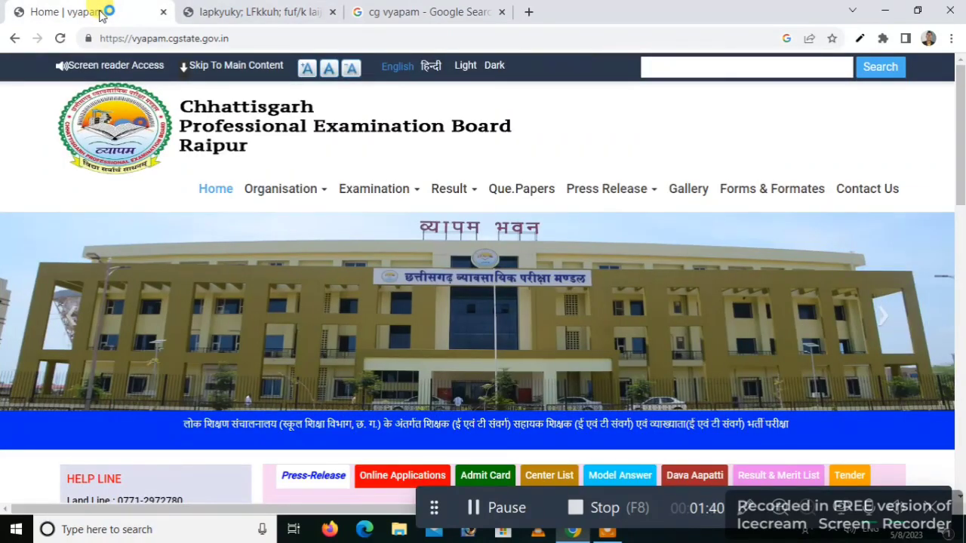
pyautogui.click(434, 13)
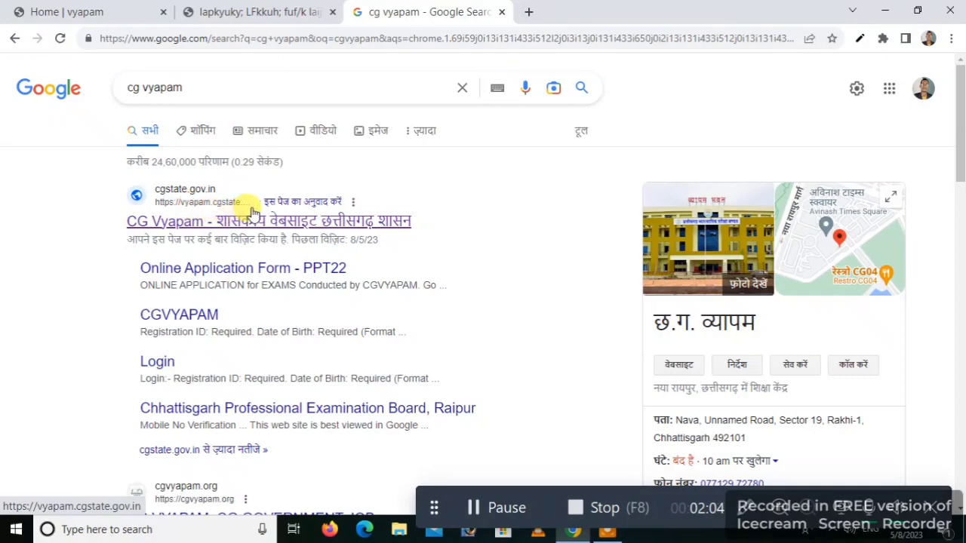
pyautogui.click(214, 228)
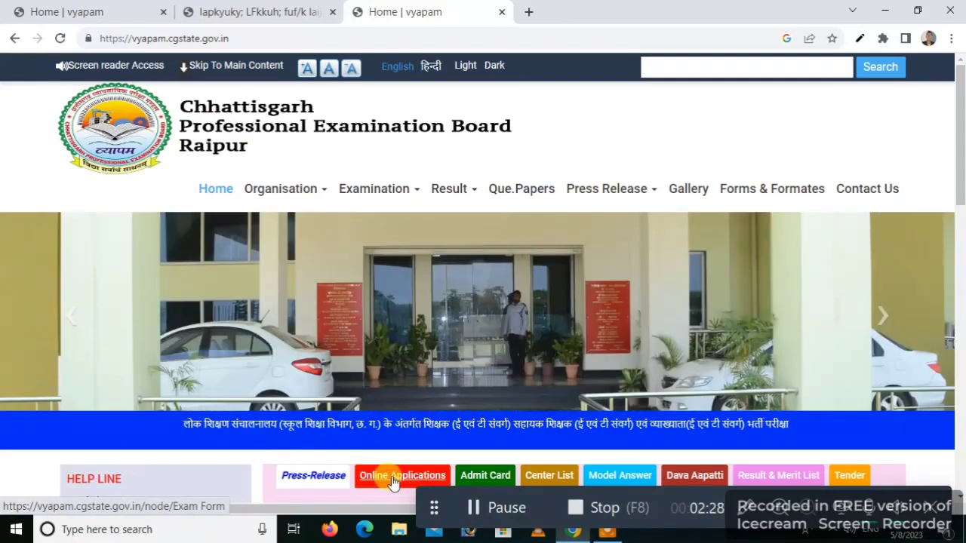
# Open Online Applications from the CG Vyapam homepage to reach the SEAT23 – 2023 exam listing.
pyautogui.click(392, 477)
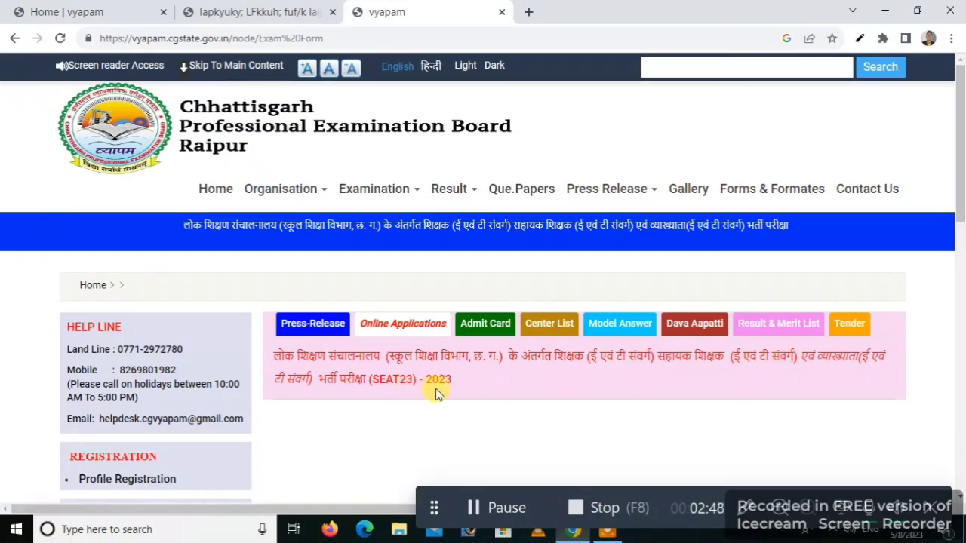
# Open the SEAT23 teacher recruitment page and scroll to item 9, Online Application Form- SEAT23.
pyautogui.click(362, 360)
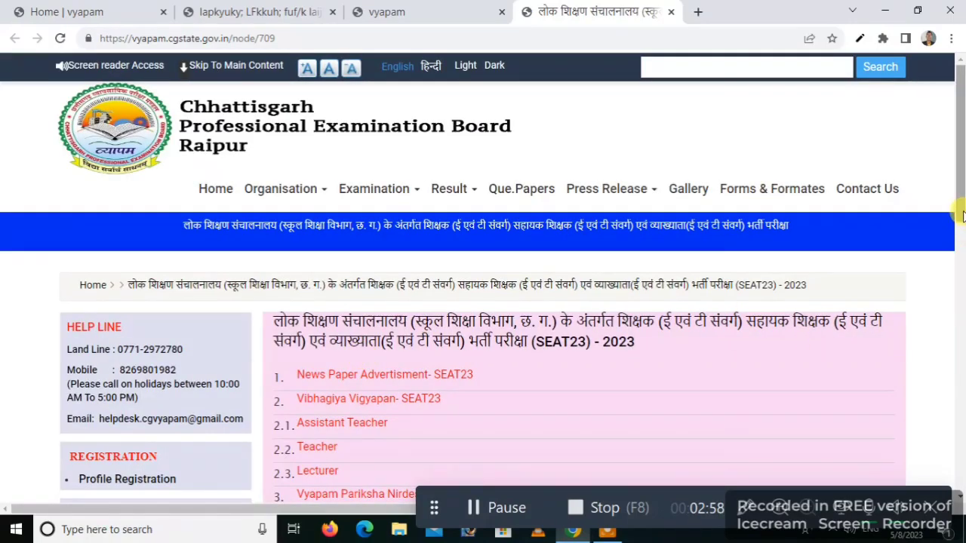
pyautogui.moveTo(963, 216); pyautogui.dragTo(963, 283)
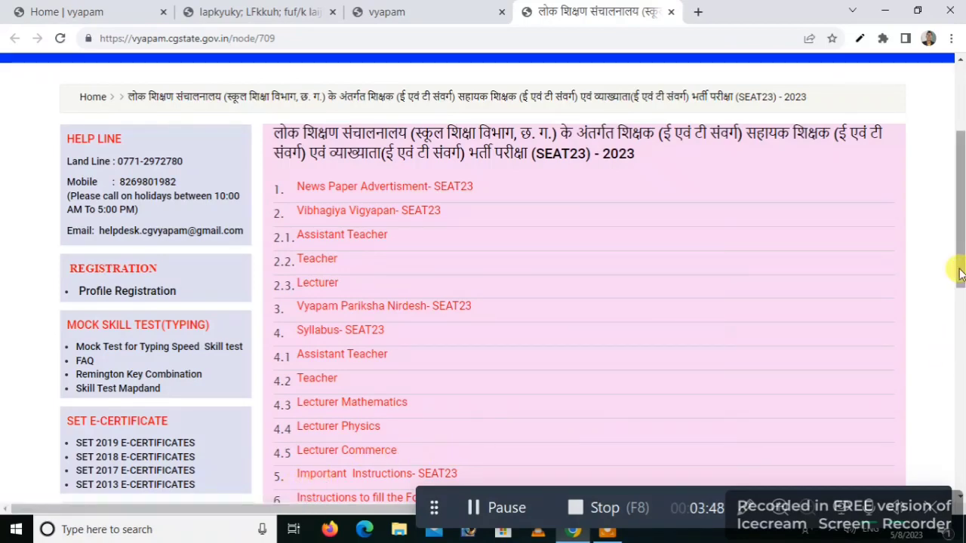
pyautogui.moveTo(960, 273); pyautogui.dragTo(955, 371)
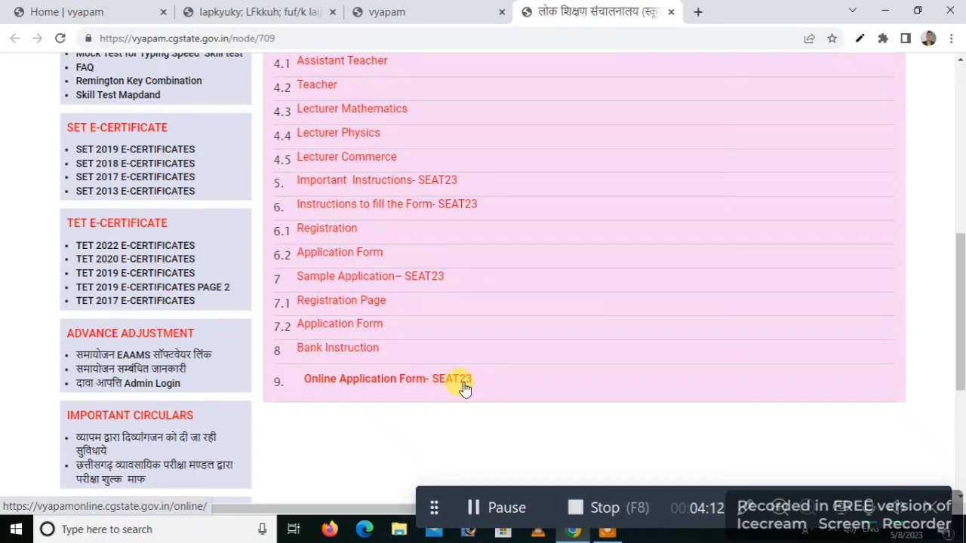
# Open Online Application Form- SEAT23 and focus the mobile number field on the User Login page.
pyautogui.click(356, 382)
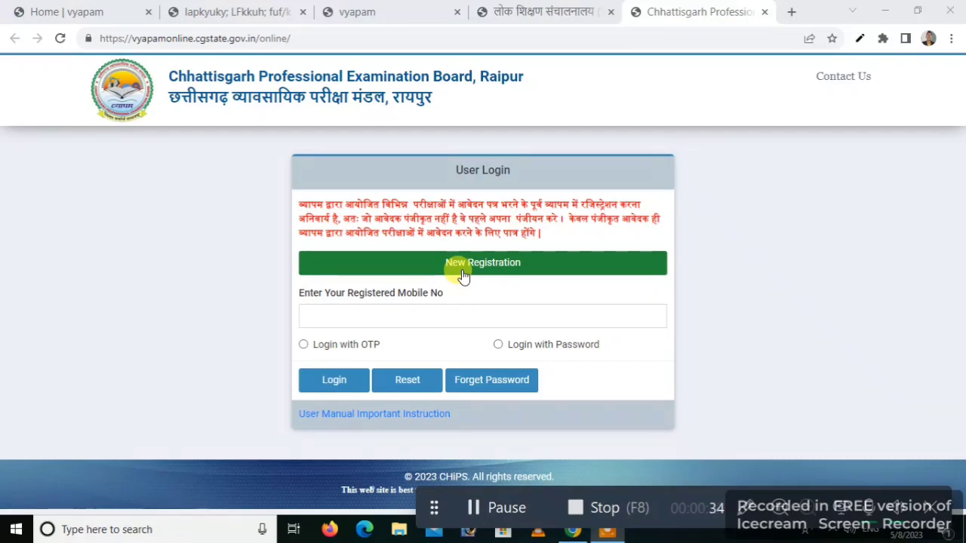
pyautogui.click(332, 320)
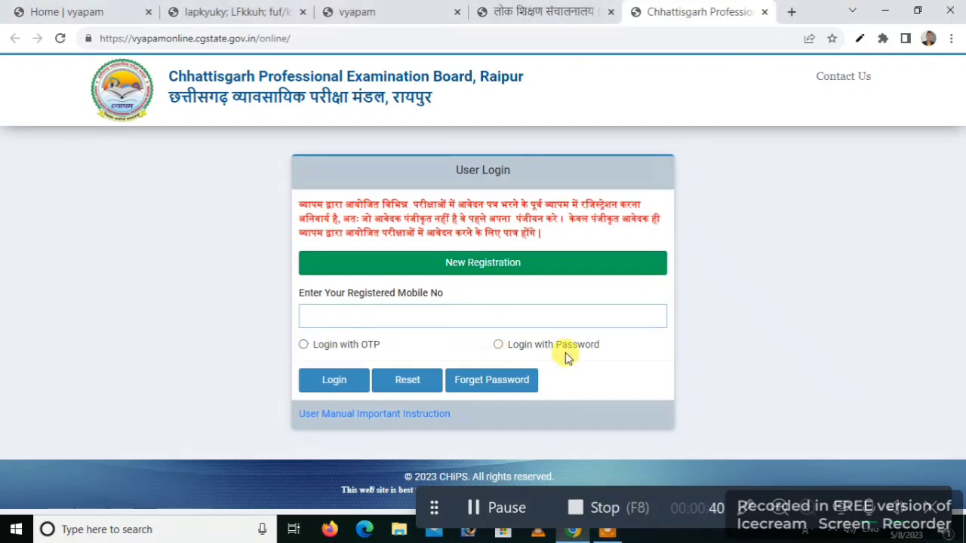
# Start a new candidate registration and verify the mobile number with the received OTP.
pyautogui.click(479, 268)
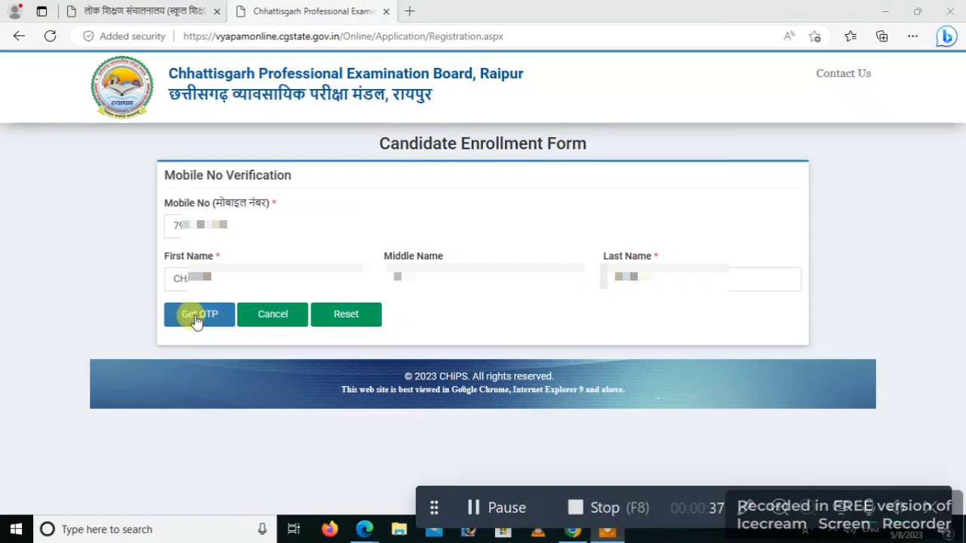
pyautogui.click(196, 318)
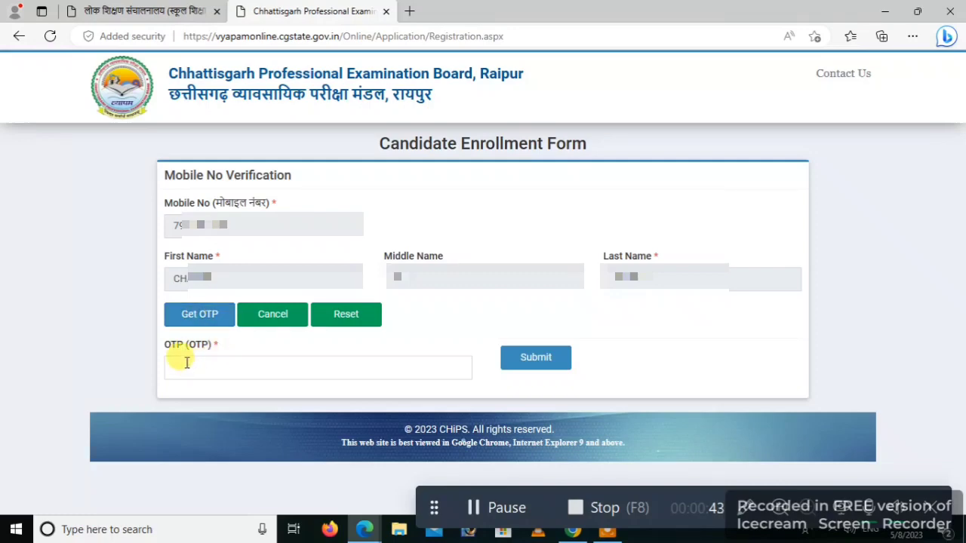
pyautogui.click(186, 363)
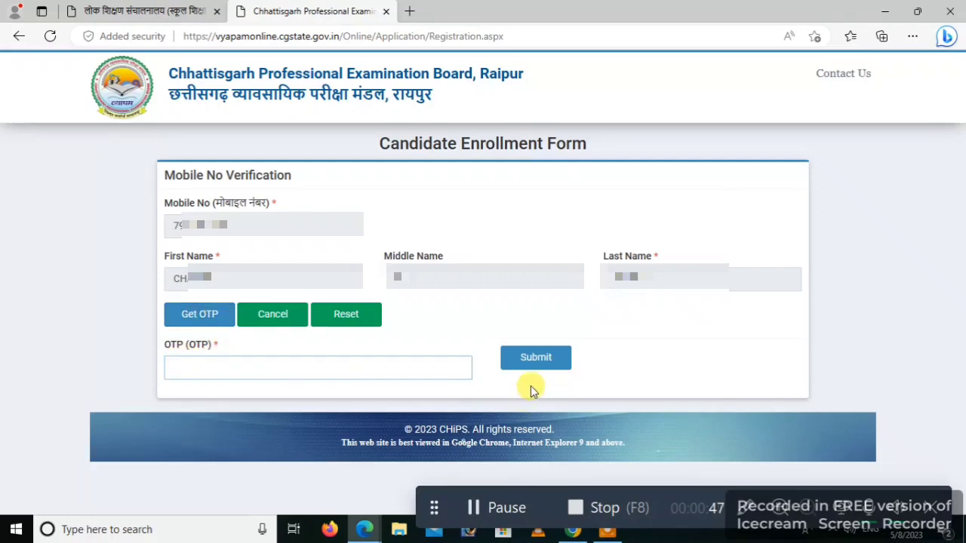
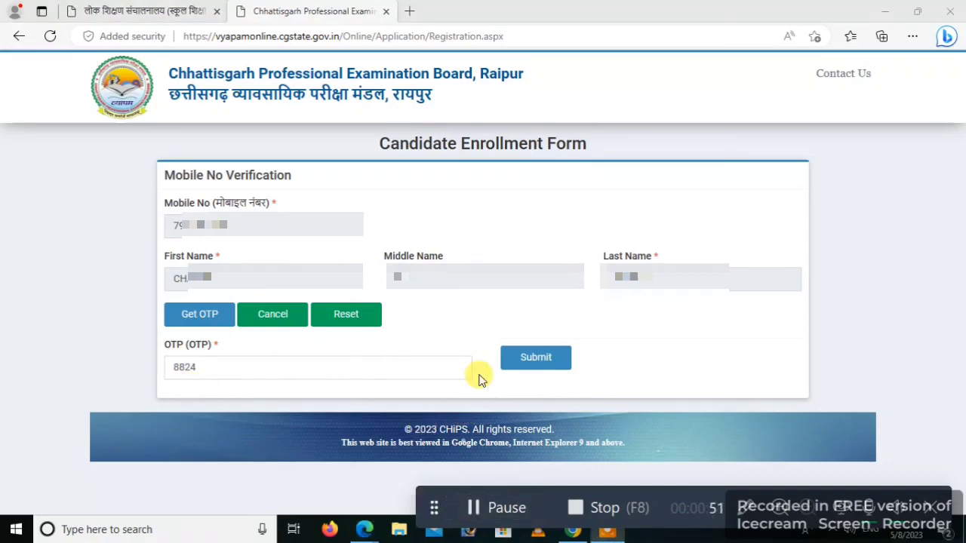
pyautogui.click(537, 365)
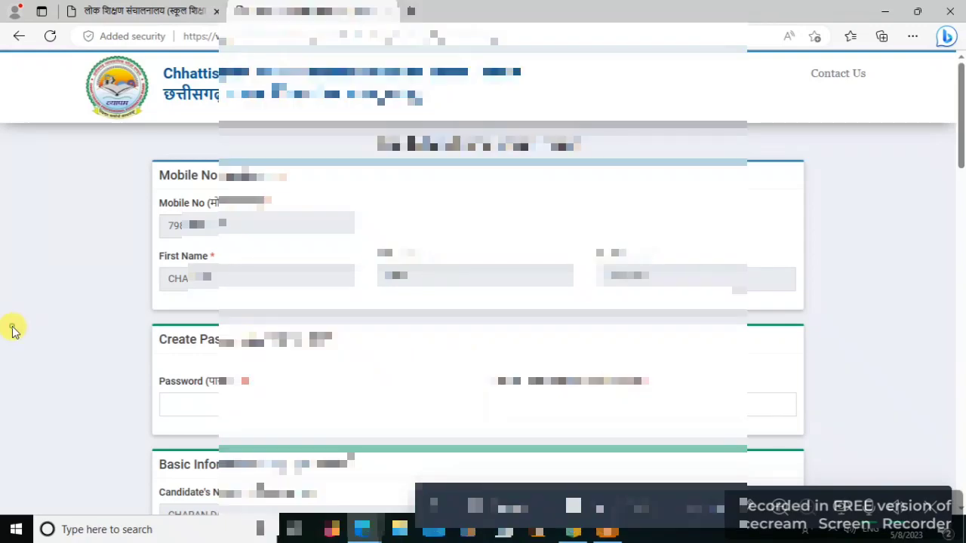
# Enter the account password in both the Password and Confirm Password fields and check them.
pyautogui.scroll(-3, 12, 331)
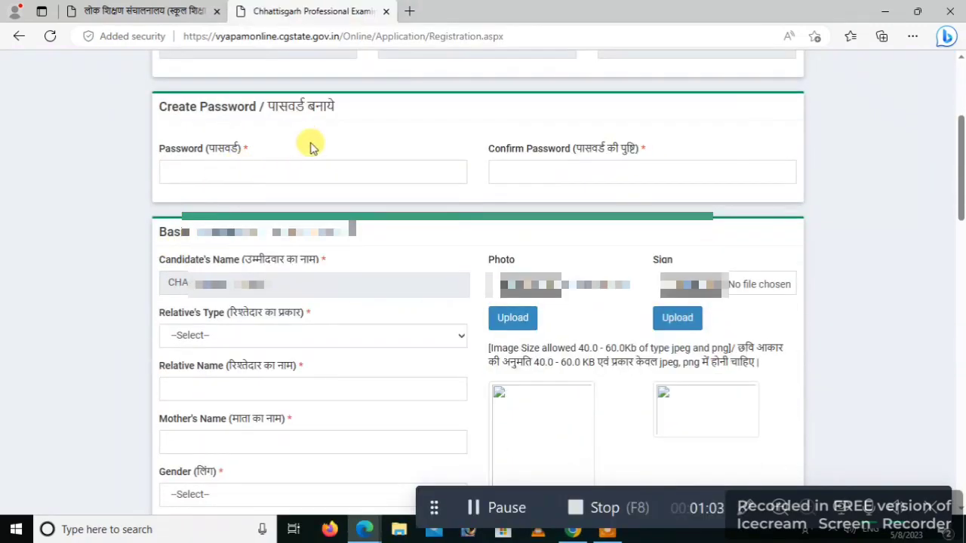
pyautogui.click(203, 175)
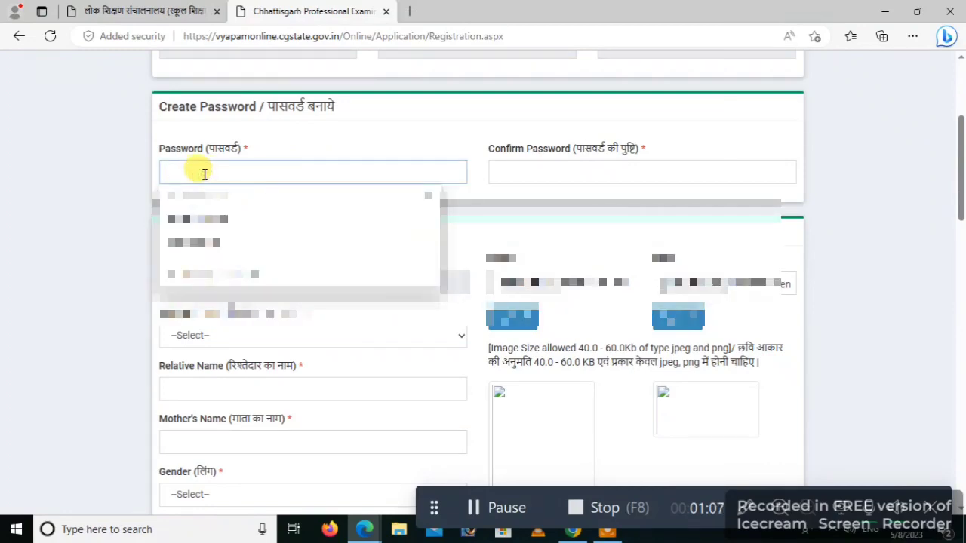
pyautogui.click(560, 175)
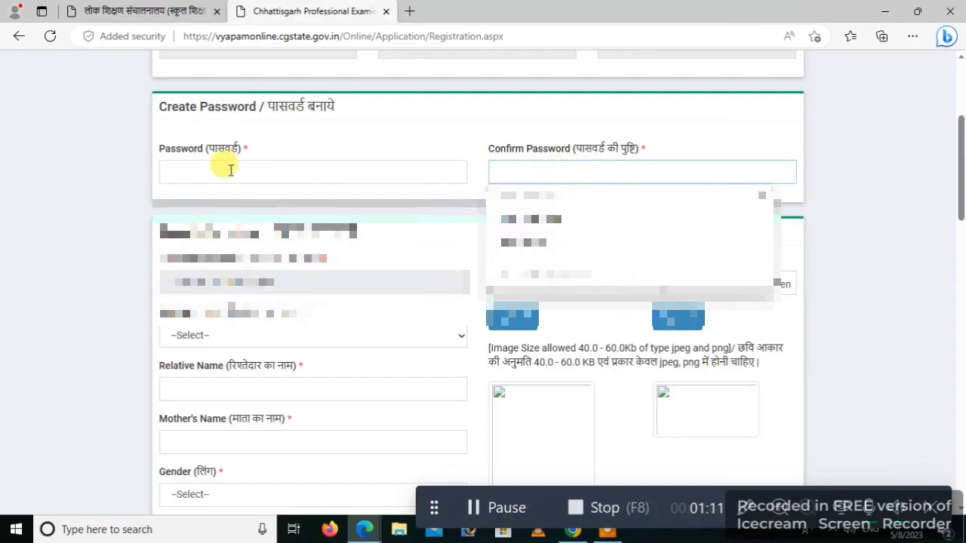
pyautogui.click(231, 170)
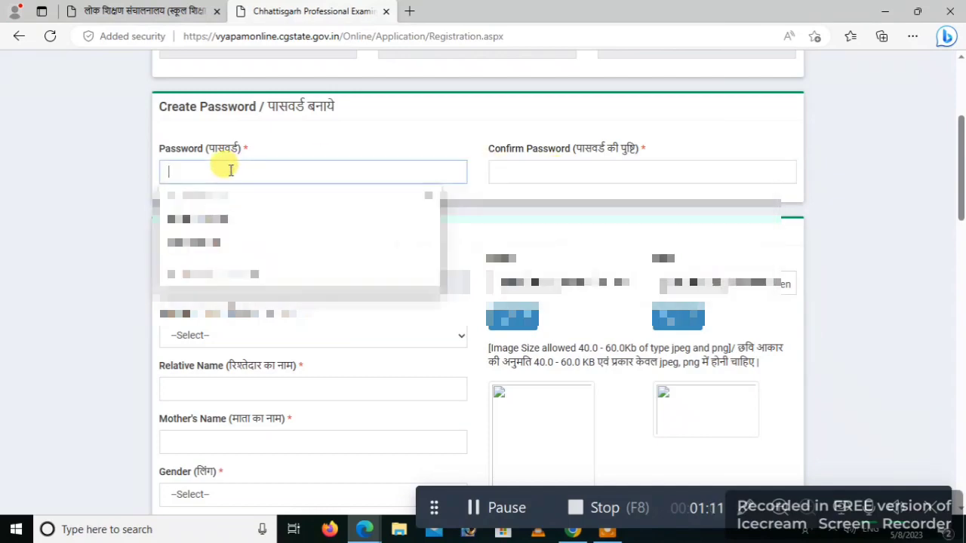
pyautogui.click(566, 168)
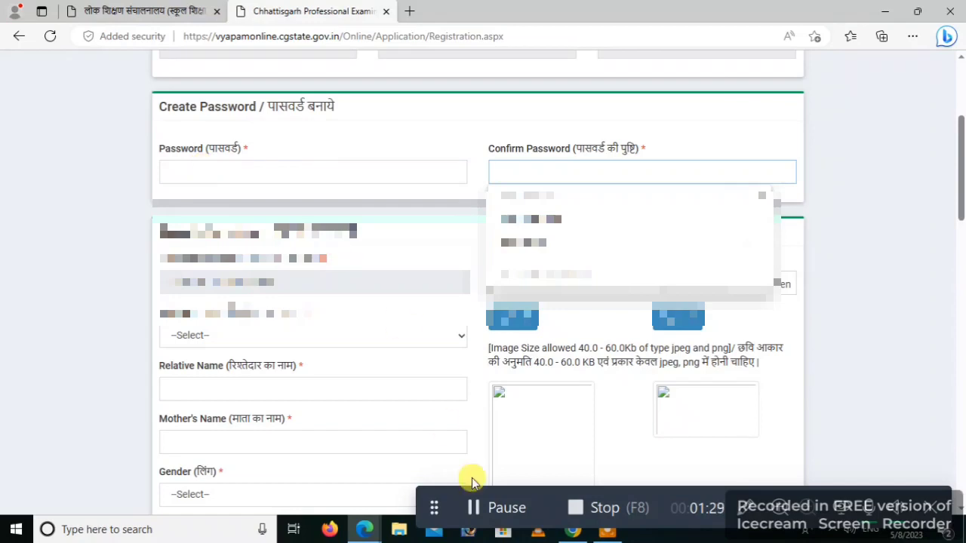
pyautogui.click(474, 508)
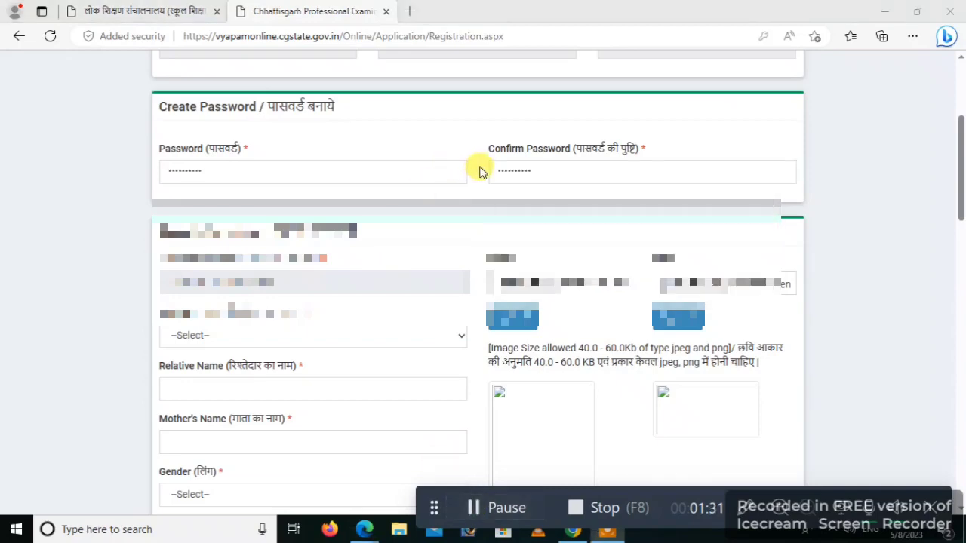
pyautogui.click(357, 167)
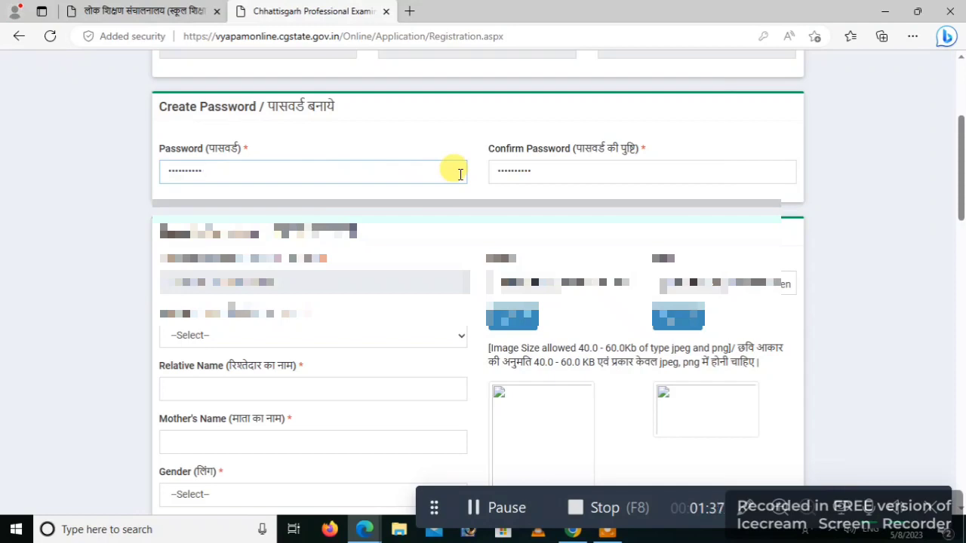
pyautogui.click(574, 172)
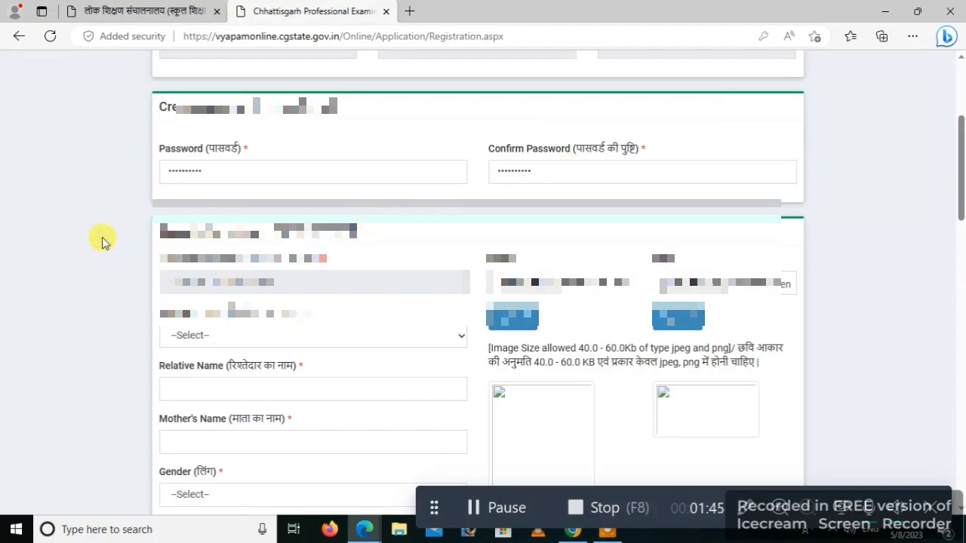
# Set Relative's Type to Father and Gender to Male, then bring up the date-of-birth calendar.
pyautogui.scroll(-1, 104, 242)
pyautogui.scroll(-2, 104, 241)
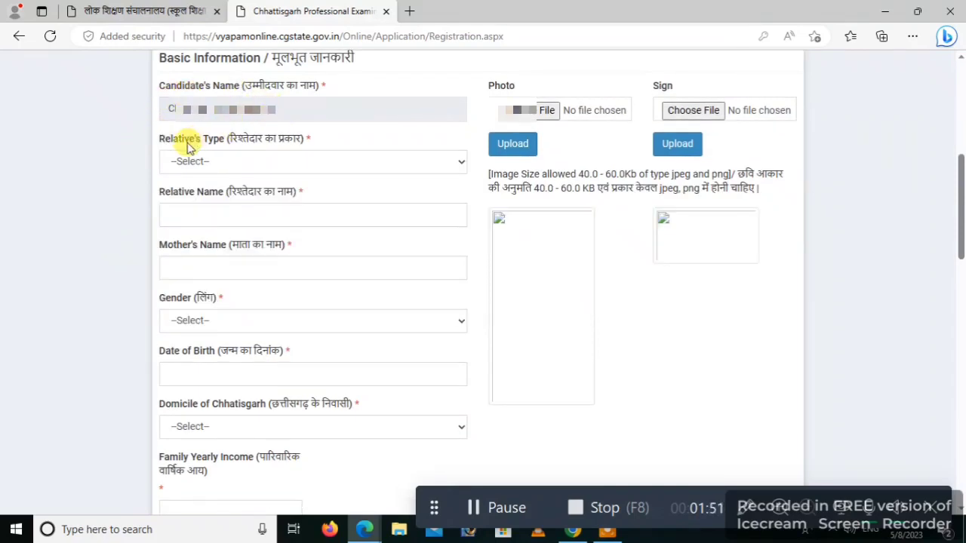
pyautogui.click(283, 166)
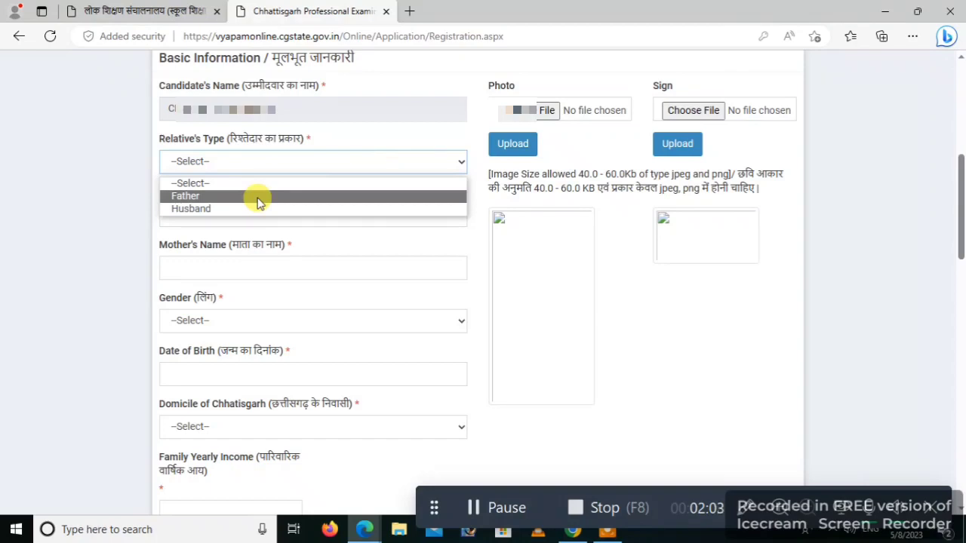
pyautogui.click(175, 198)
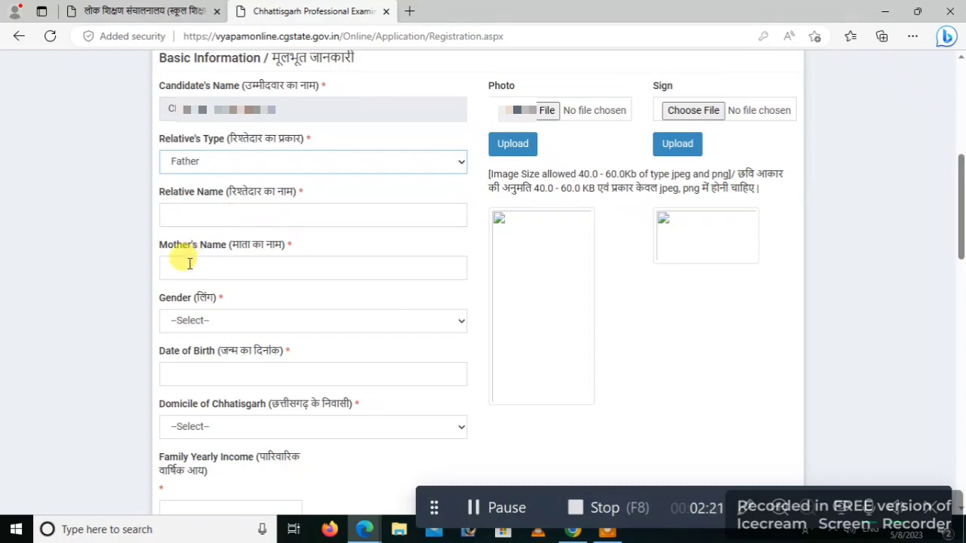
pyautogui.click(197, 323)
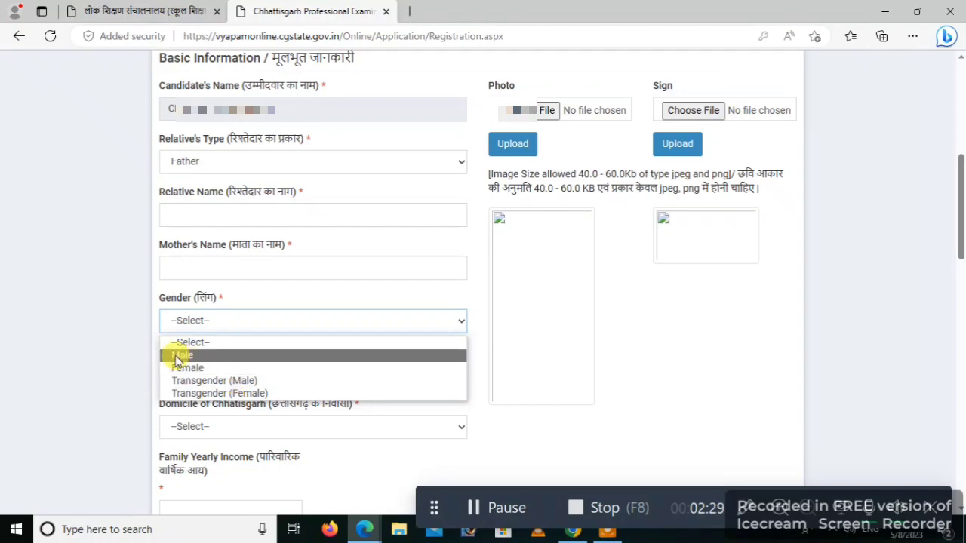
pyautogui.click(177, 356)
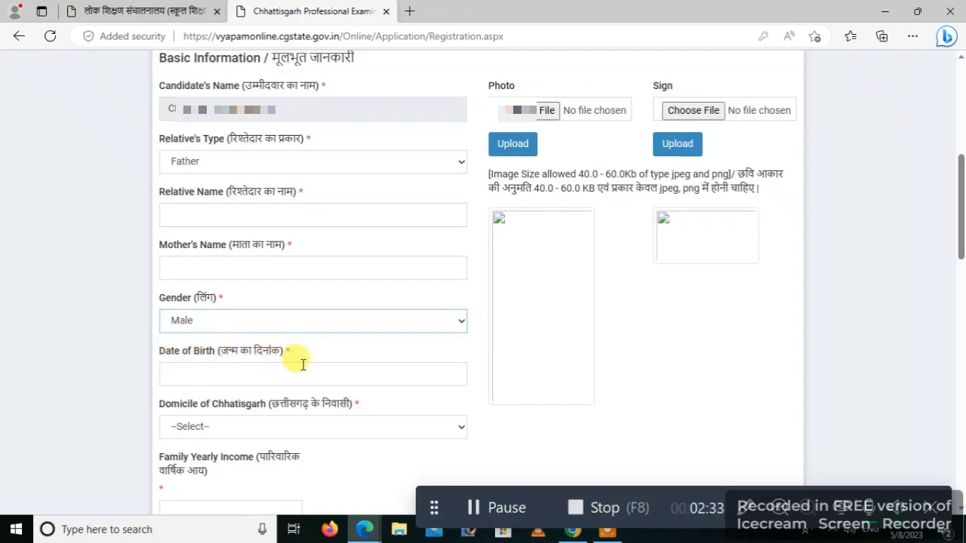
pyautogui.click(260, 373)
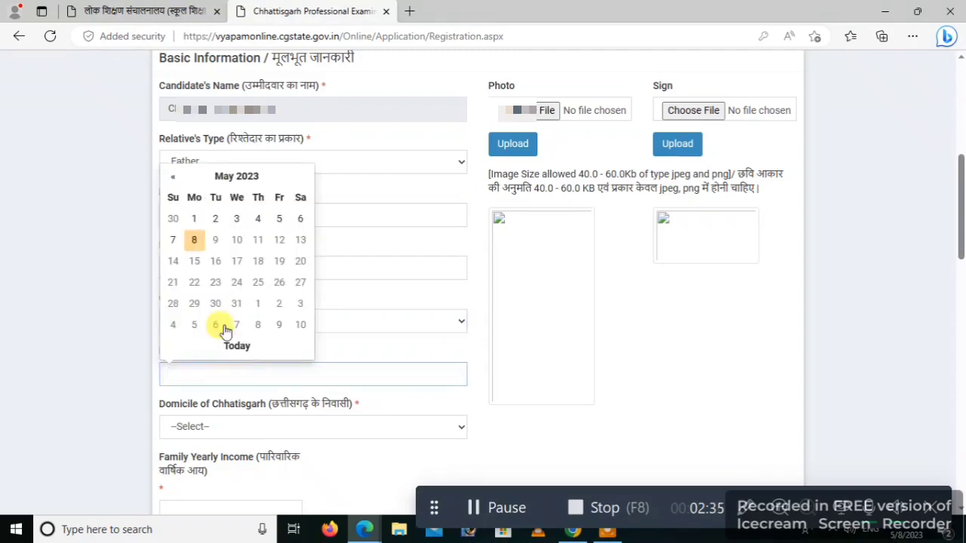
# Close the date-of-birth calendar without a date and set Domicile of Chhattisgarh to Yes.
pyautogui.click(191, 184)
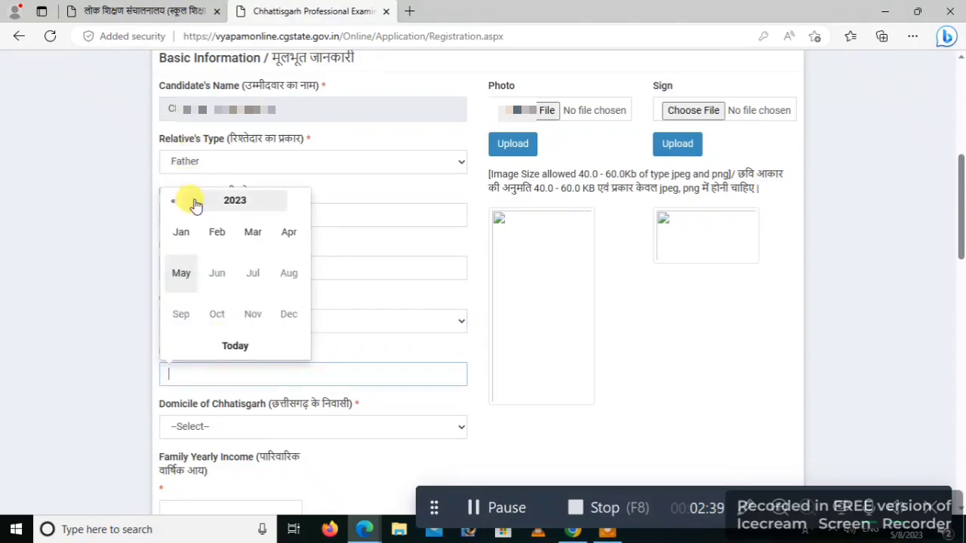
pyautogui.click(194, 203)
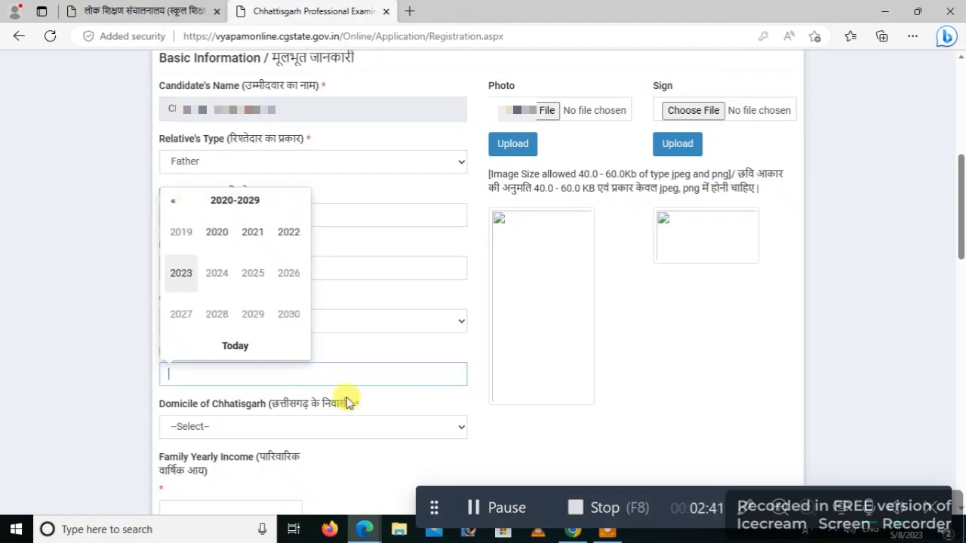
pyautogui.click(123, 390)
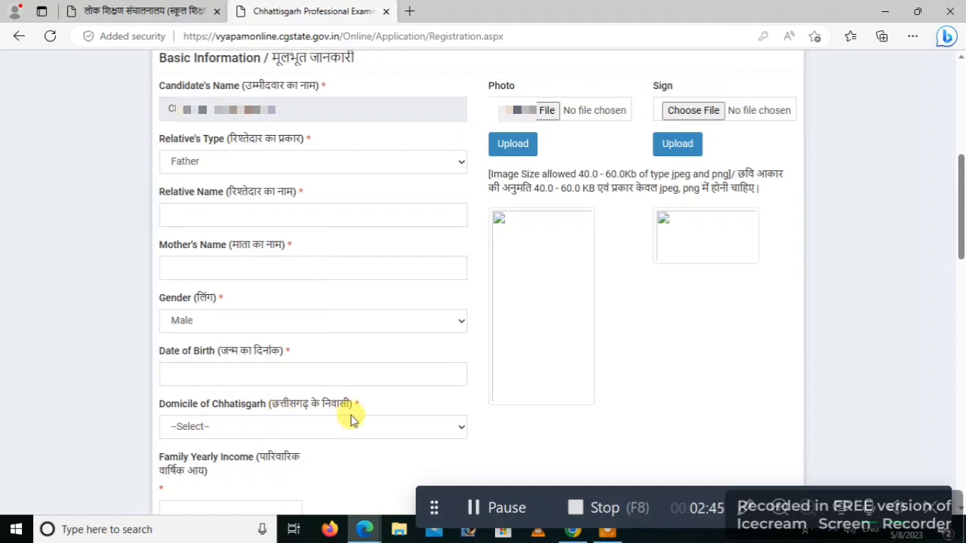
pyautogui.click(249, 430)
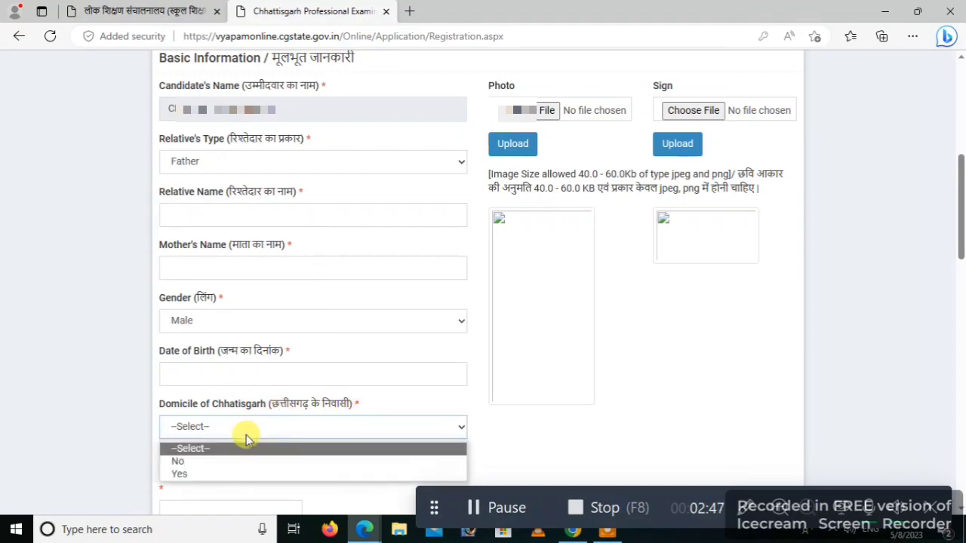
pyautogui.click(195, 473)
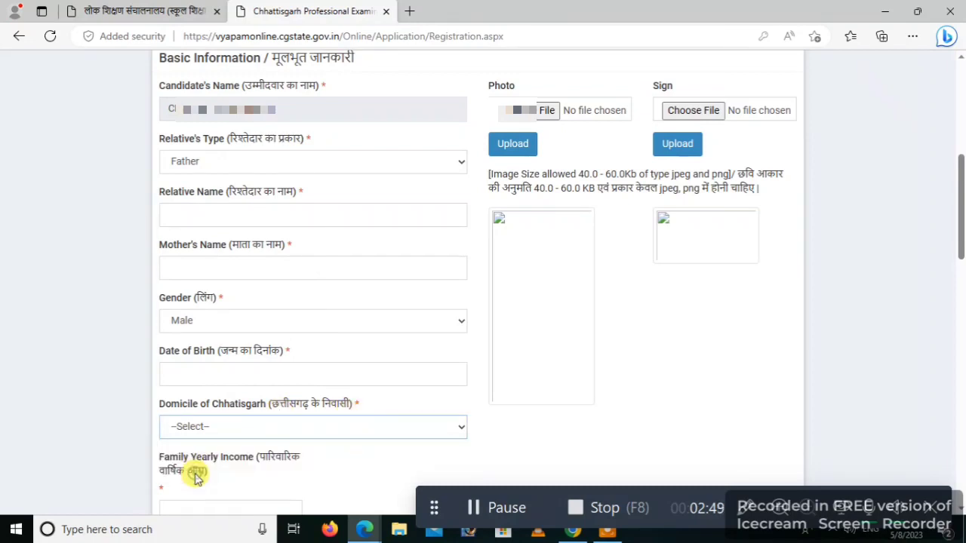
# Set Person With Disabilities to No after briefly trying Yes and its disability types list.
pyautogui.scroll(-3, 101, 427)
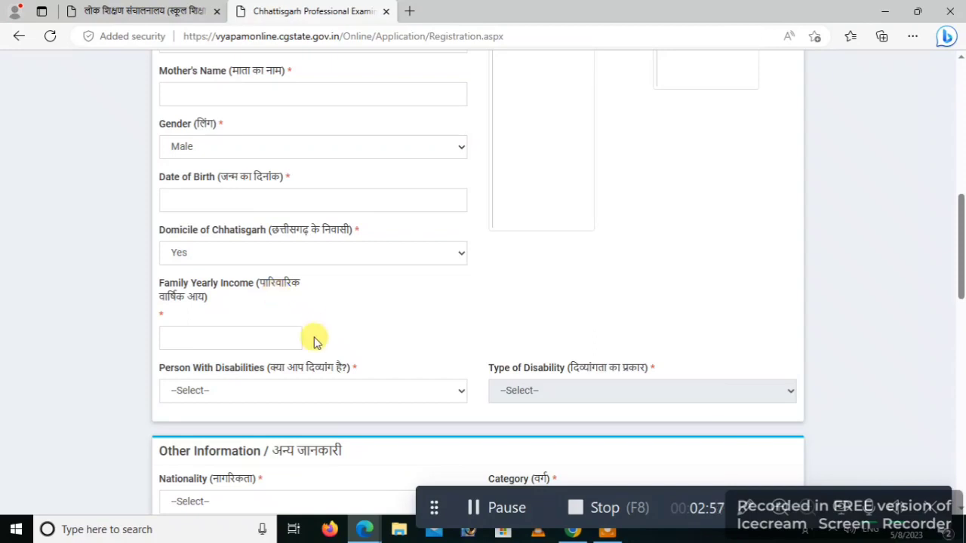
pyautogui.click(205, 332)
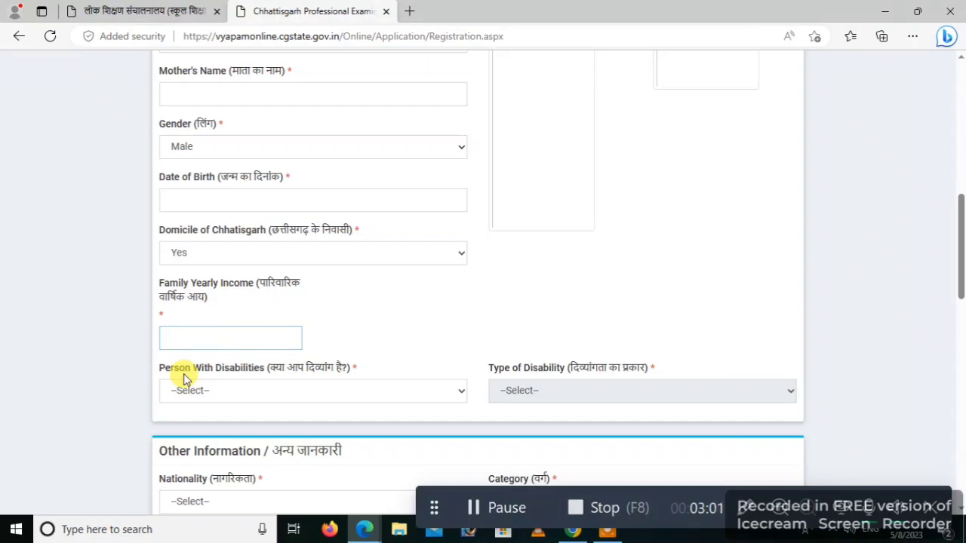
pyautogui.click(371, 392)
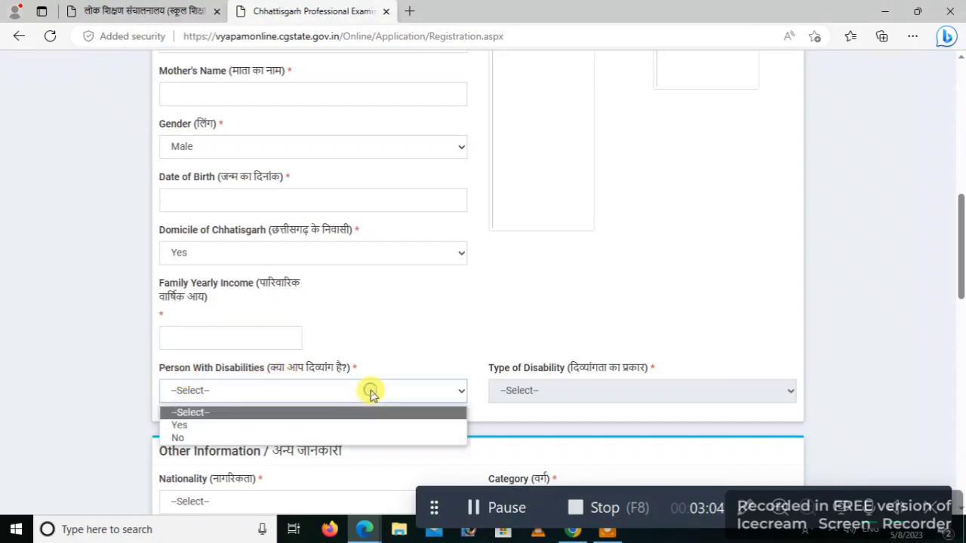
pyautogui.click(216, 426)
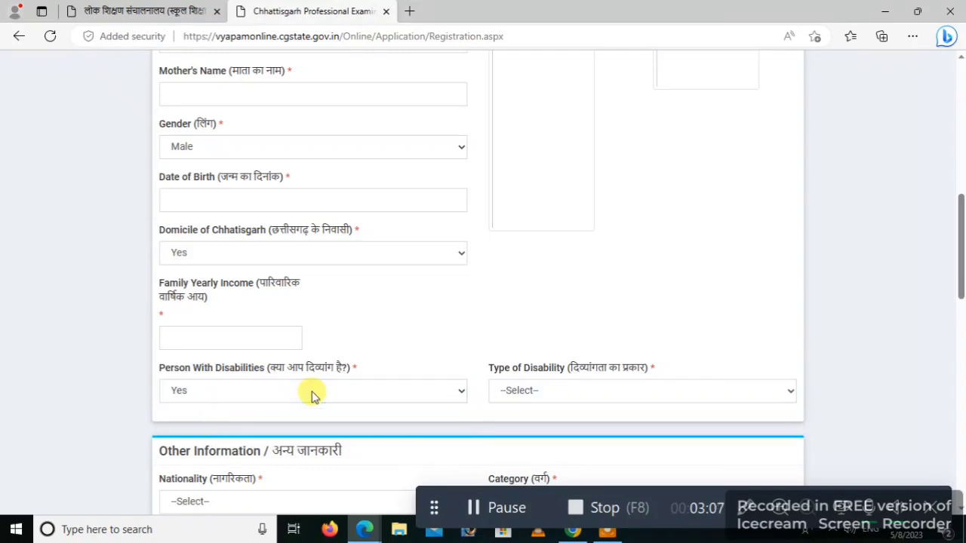
pyautogui.click(312, 393)
pyautogui.click(217, 439)
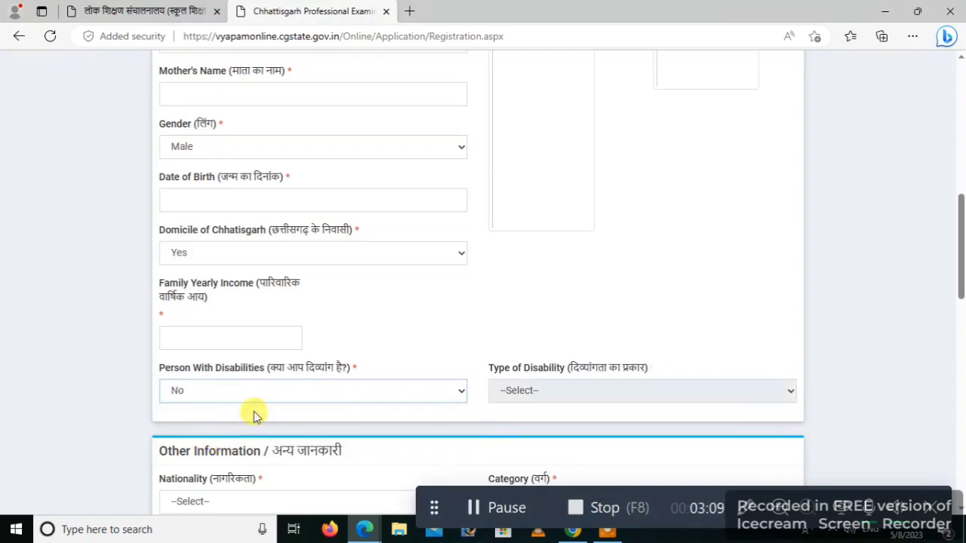
pyautogui.click(294, 397)
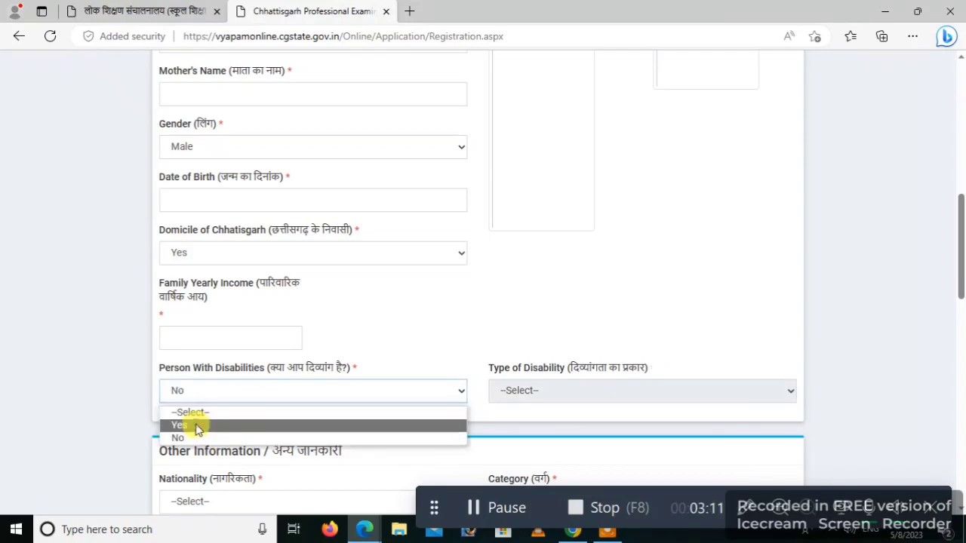
pyautogui.click(199, 427)
pyautogui.click(596, 390)
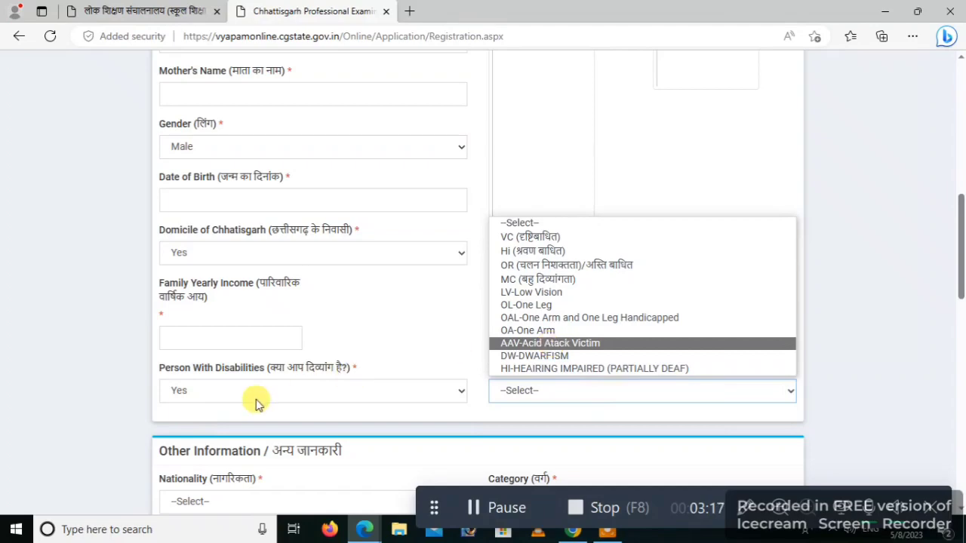
pyautogui.click(274, 390)
pyautogui.click(274, 390)
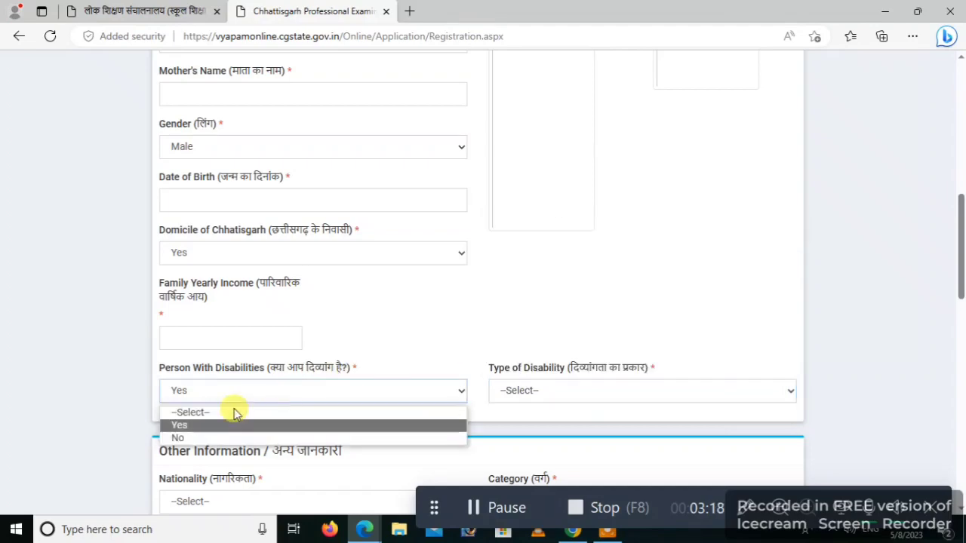
pyautogui.click(179, 438)
# Choose Indian nationality, OBC (NON CREAMY LAYER), Janjgir-Champa district and Married, leaving Email ID blank.
pyautogui.scroll(-3, 76, 387)
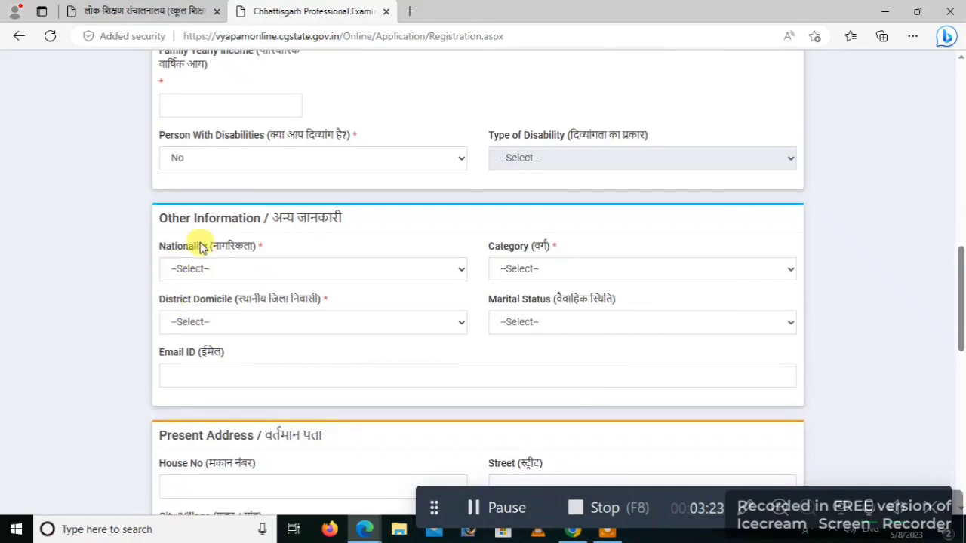
pyautogui.click(253, 272)
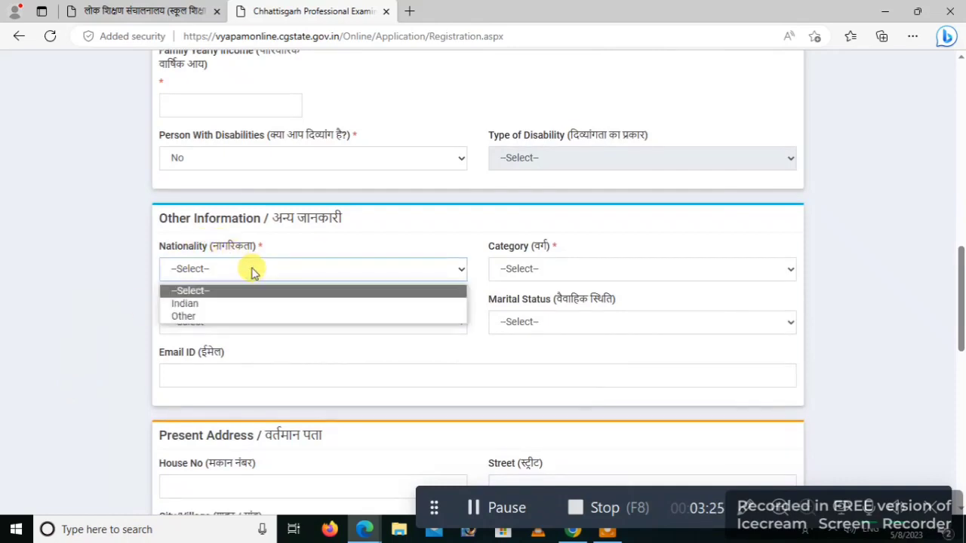
pyautogui.click(200, 303)
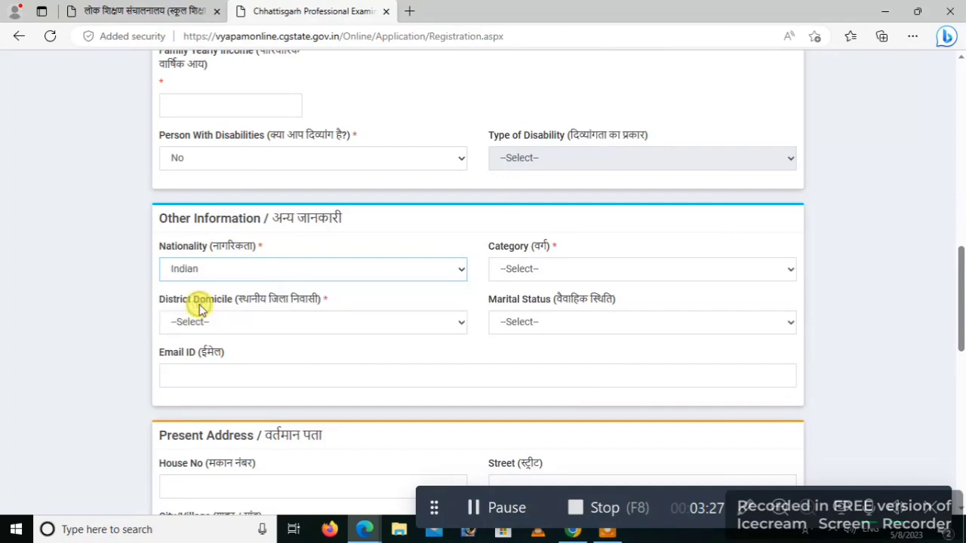
pyautogui.click(534, 272)
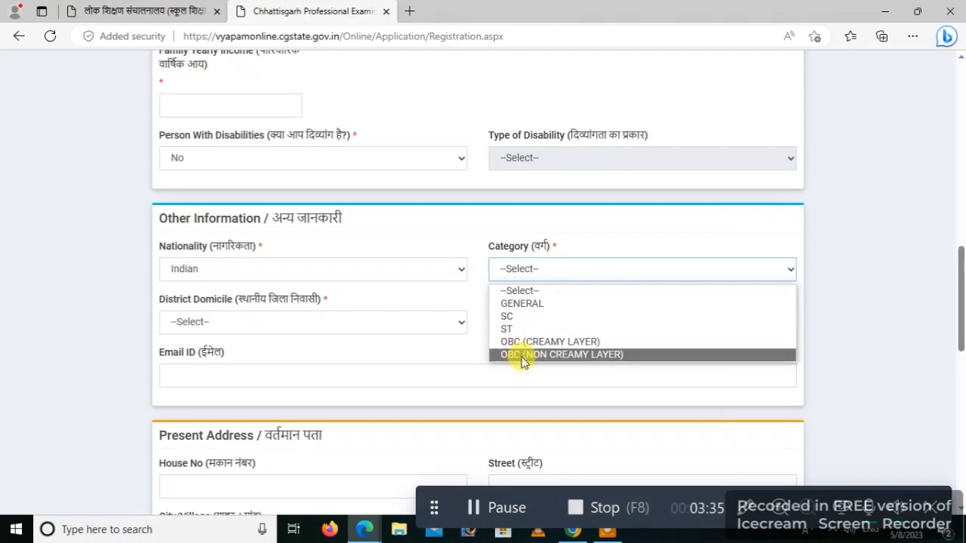
pyautogui.click(521, 355)
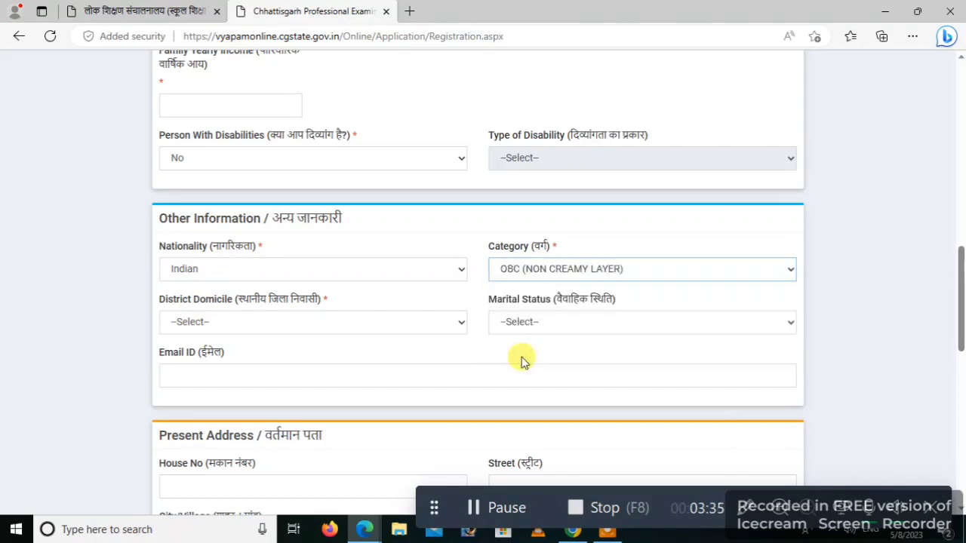
pyautogui.click(204, 323)
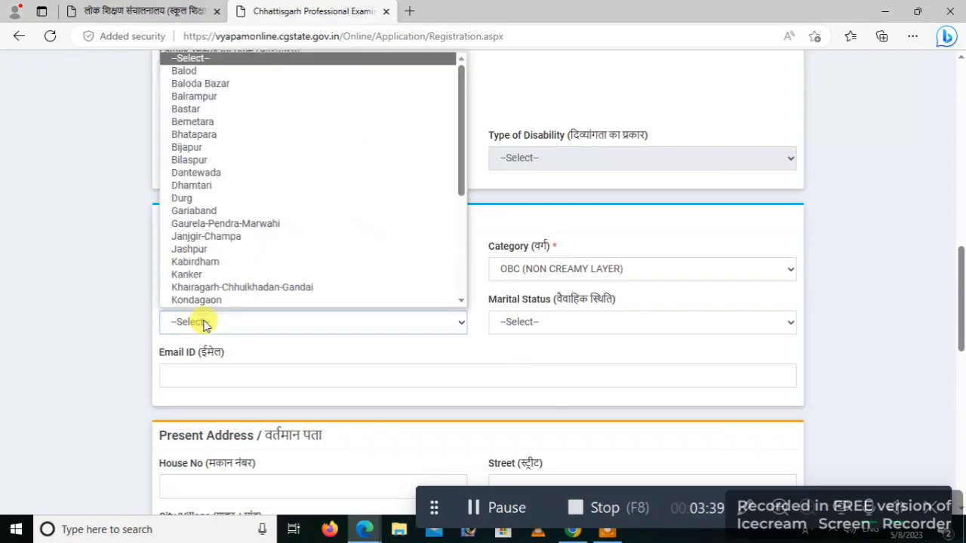
pyautogui.click(215, 237)
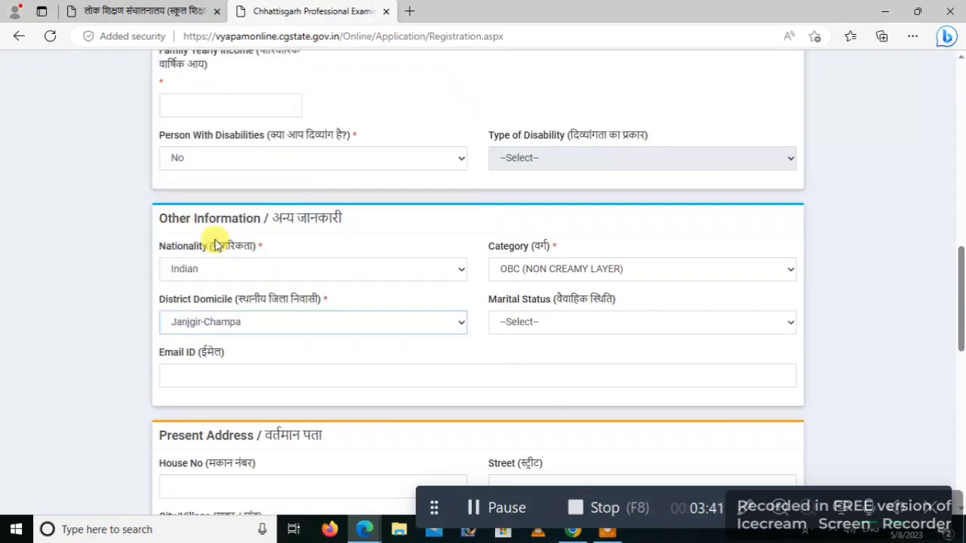
pyautogui.click(544, 324)
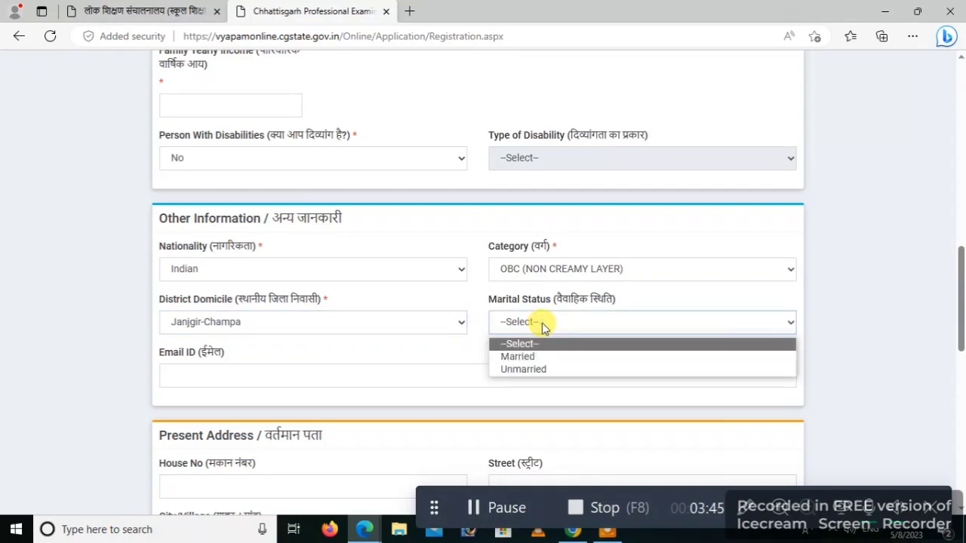
pyautogui.click(526, 359)
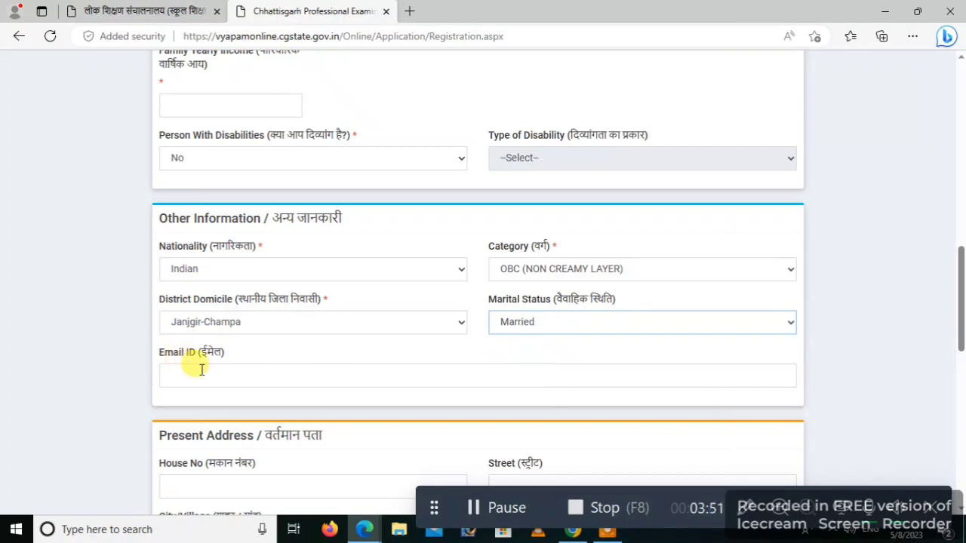
pyautogui.click(202, 372)
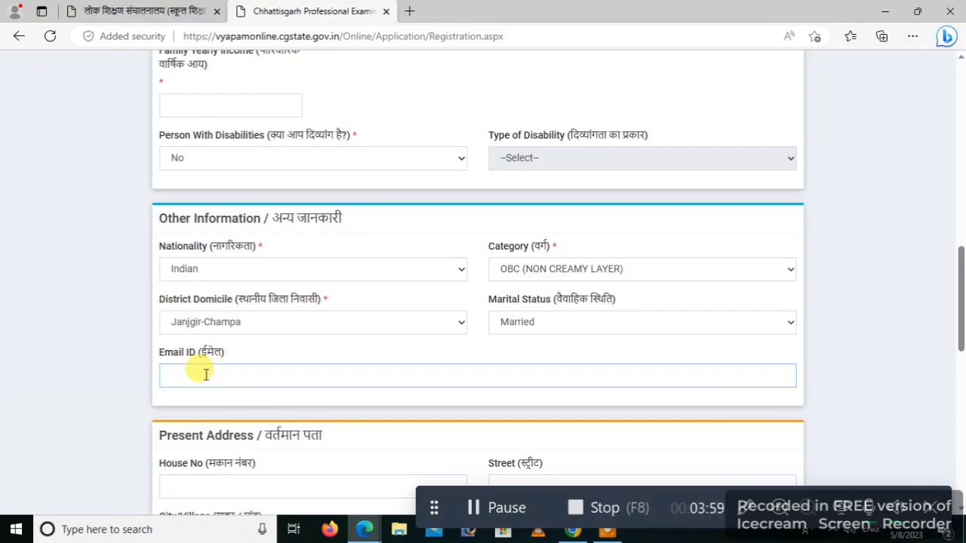
pyautogui.click(158, 399)
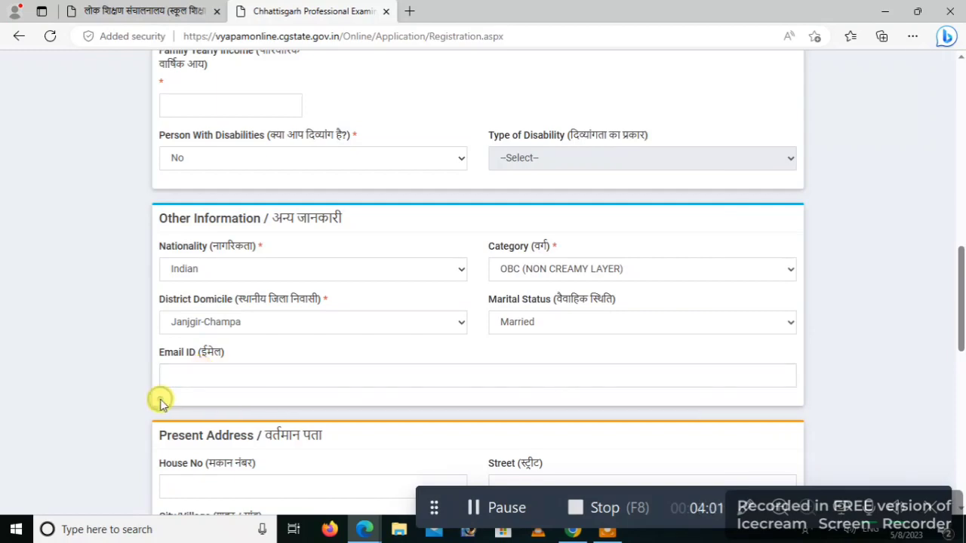
# Choose Chhattisgarh as the present address state and Janjgir-Champa as the district.
pyautogui.scroll(-1, 160, 402)
pyautogui.scroll(-3, 161, 403)
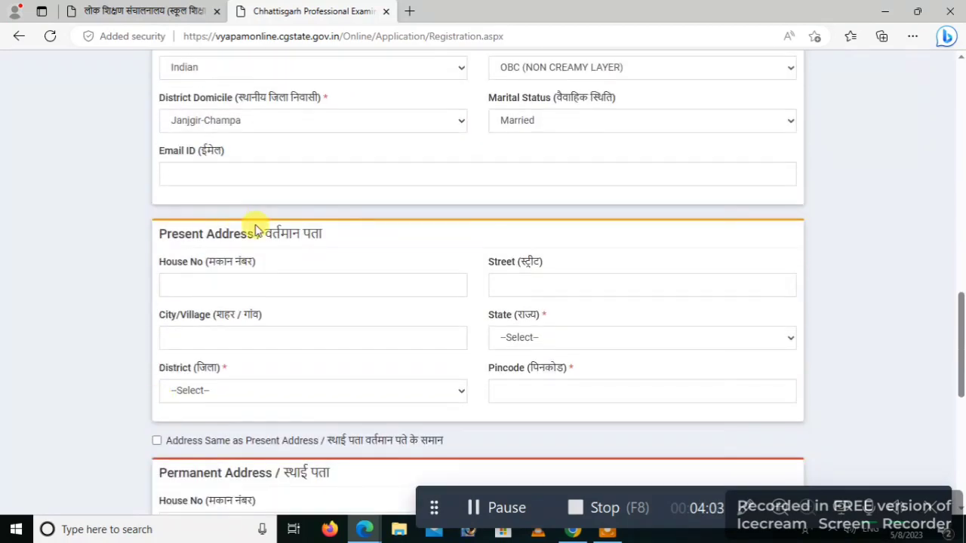
pyautogui.scroll(-1, 272, 234)
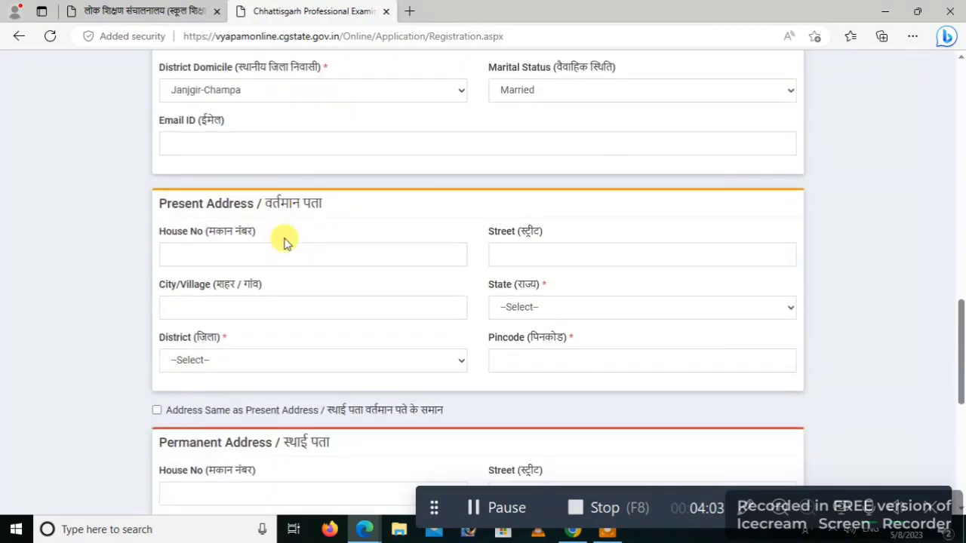
pyautogui.click(175, 249)
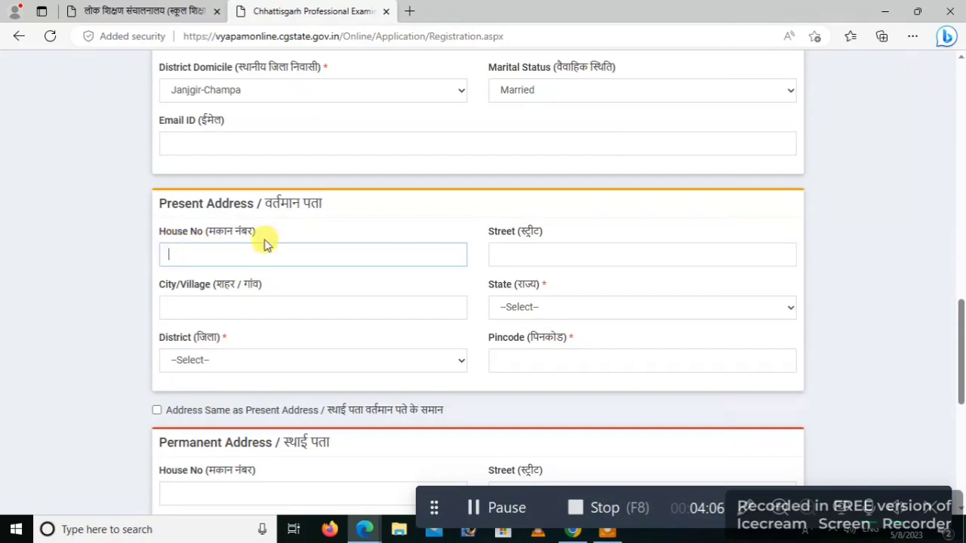
pyautogui.click(548, 252)
pyautogui.click(187, 307)
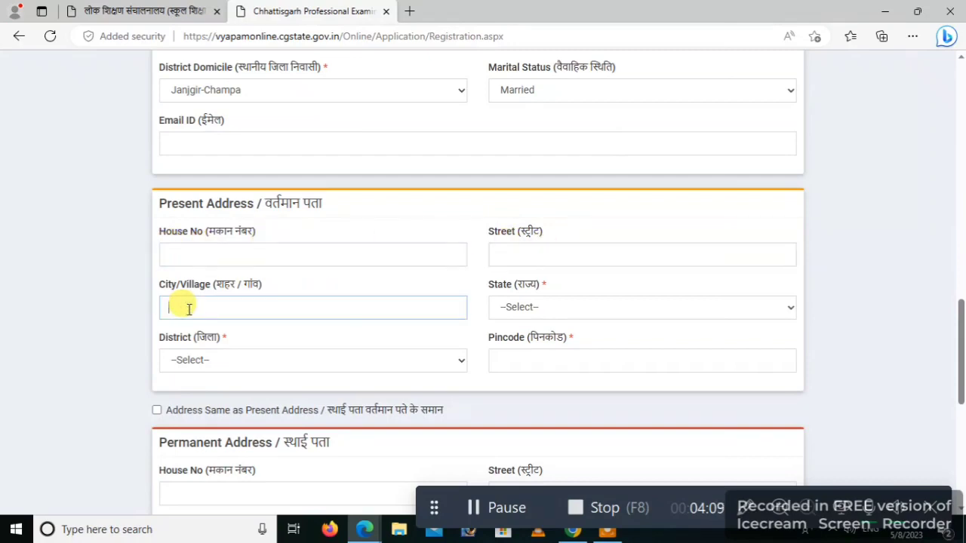
pyautogui.click(571, 304)
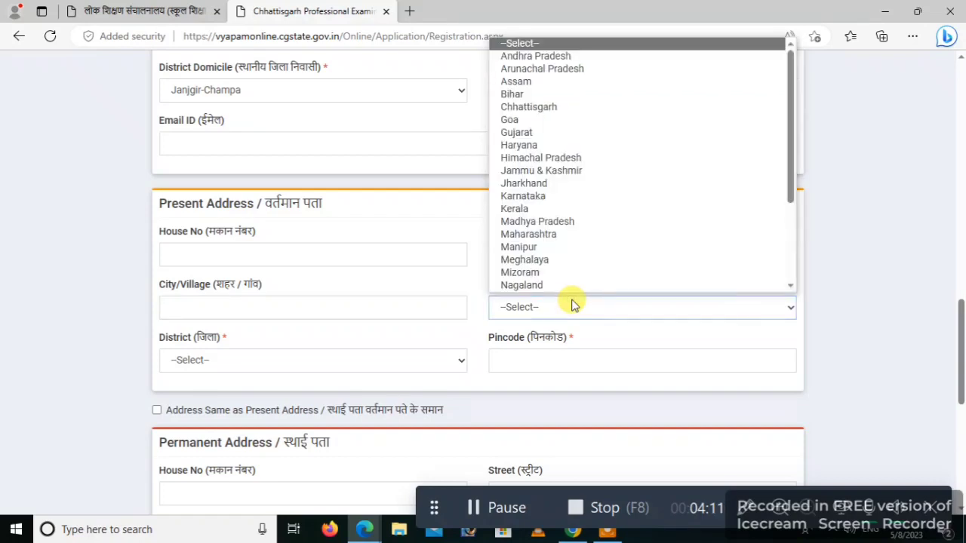
pyautogui.click(522, 108)
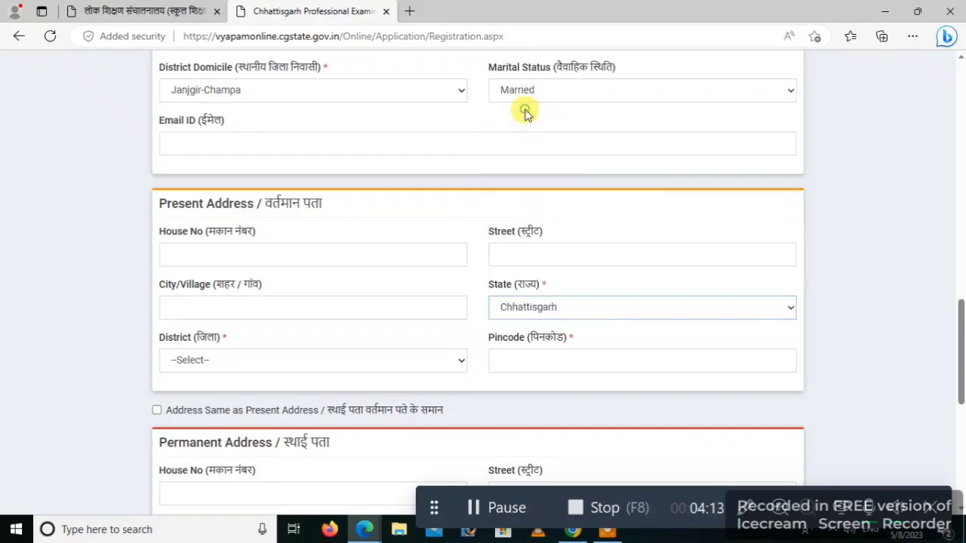
pyautogui.click(356, 356)
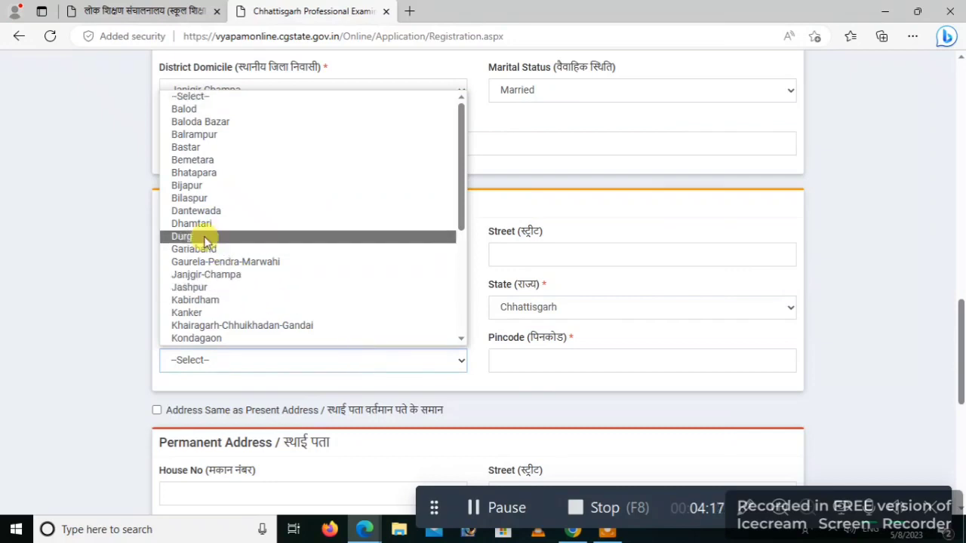
pyautogui.click(232, 275)
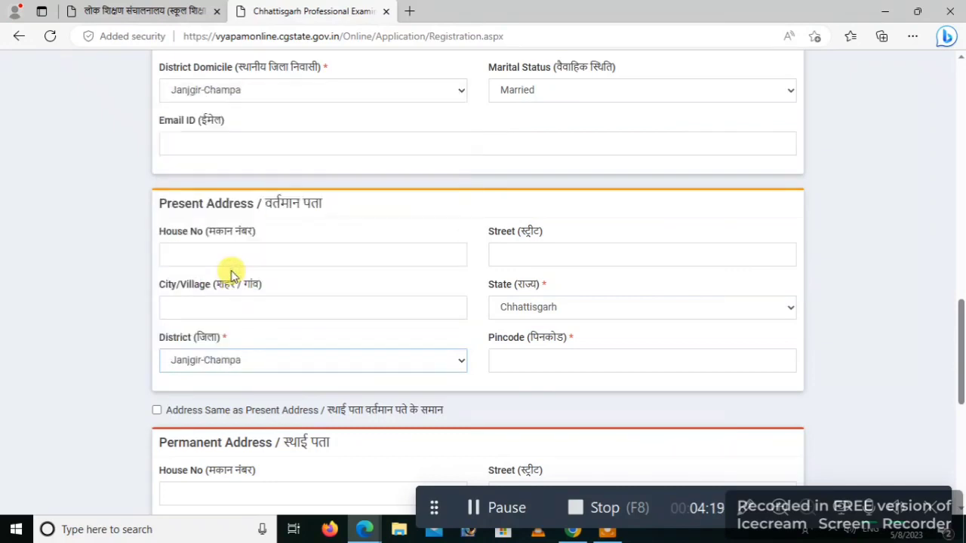
# Enter 495559 as the present address pincode.
pyautogui.click(534, 359)
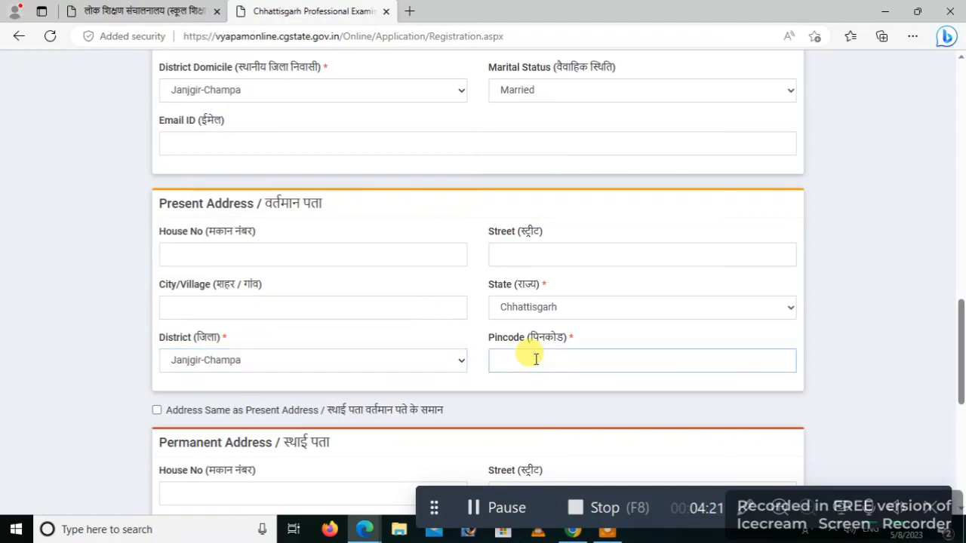
pyautogui.write('495559')
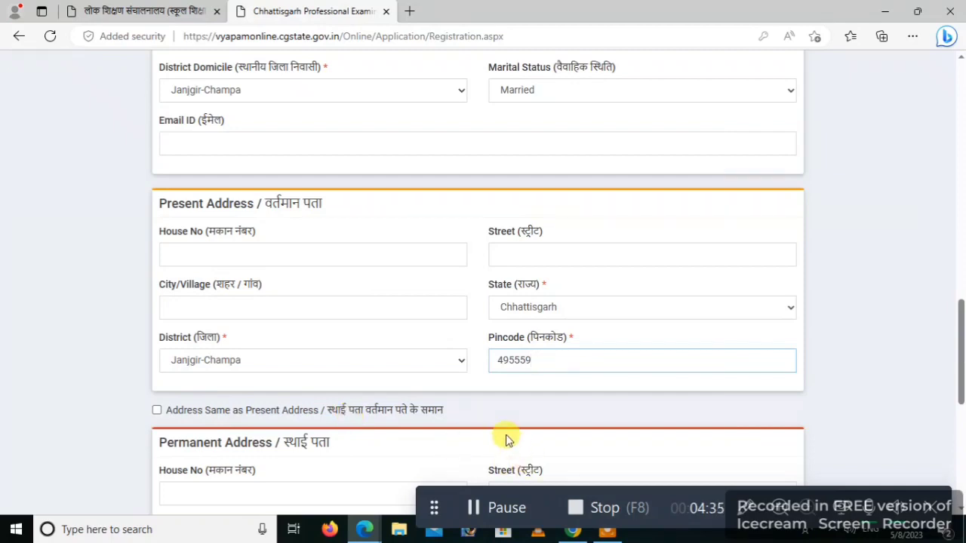
pyautogui.click(483, 429)
pyautogui.scroll(-1, 483, 429)
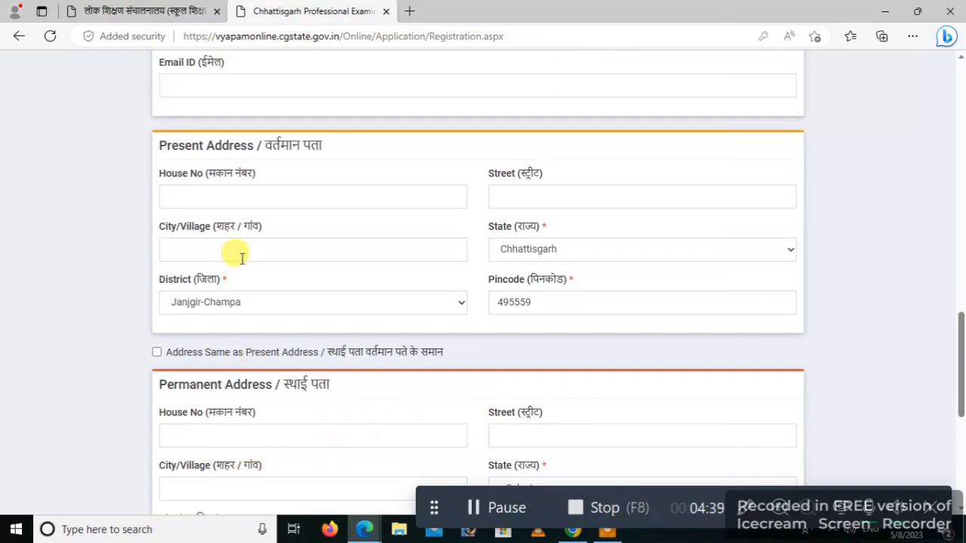
# Tick 'Address Same as Present Address' so the Permanent Address copies the present one.
pyautogui.click(156, 355)
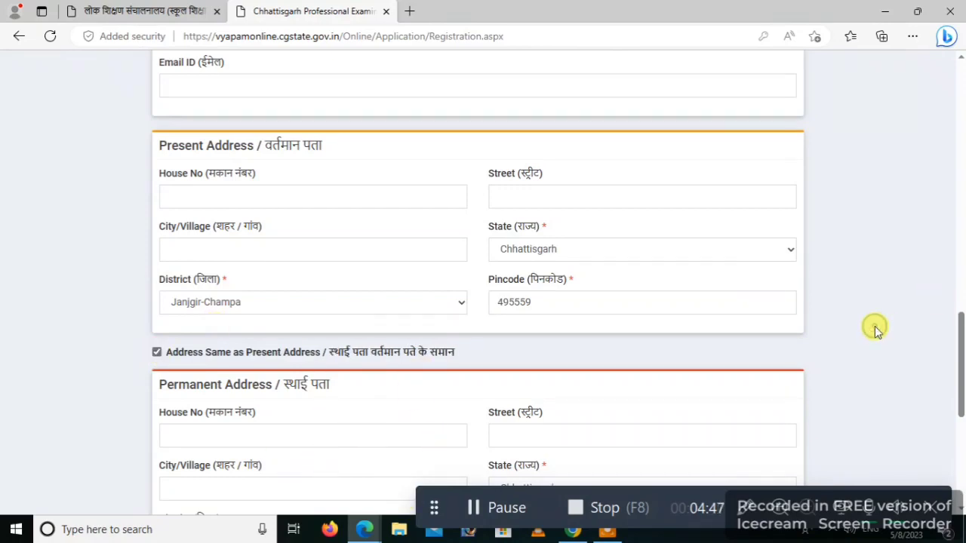
pyautogui.scroll(-5, 875, 330)
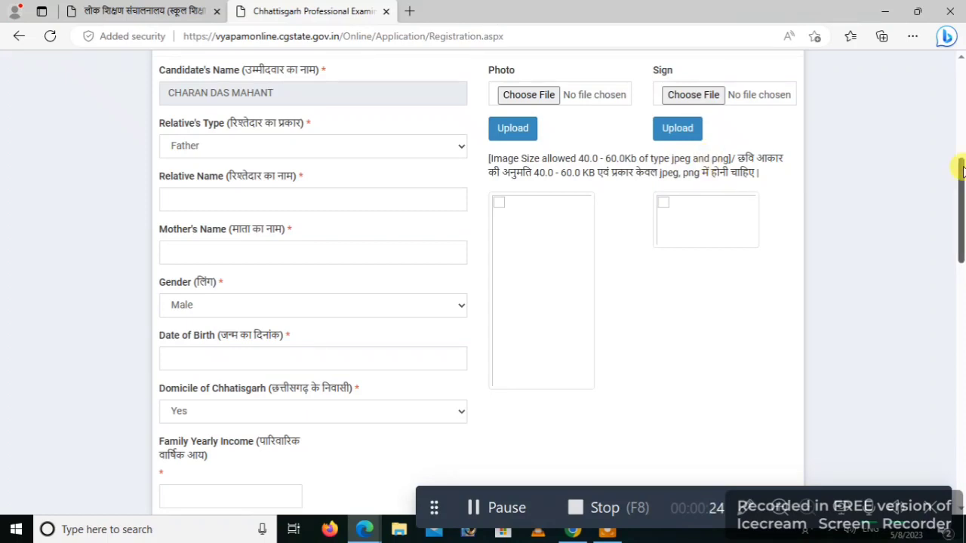
# Upload cd photo 1.jpg from the Desktop as the candidate's photo.
pyautogui.moveTo(962, 170); pyautogui.dragTo(956, 147)
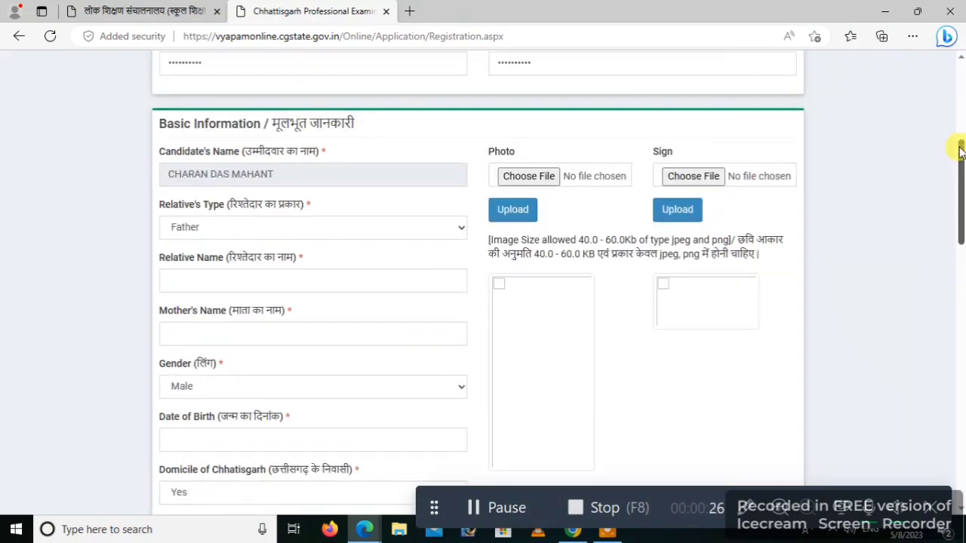
pyautogui.click(532, 177)
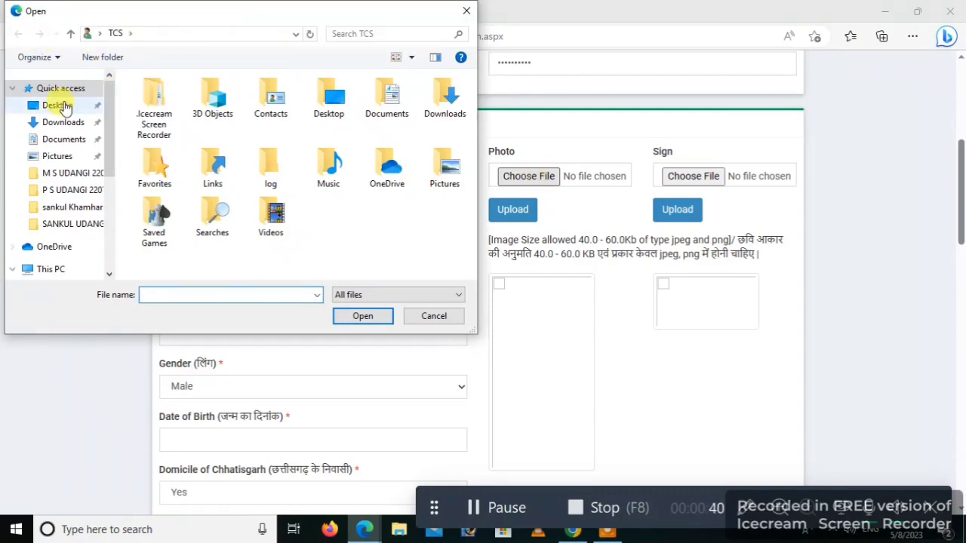
pyautogui.click(60, 108)
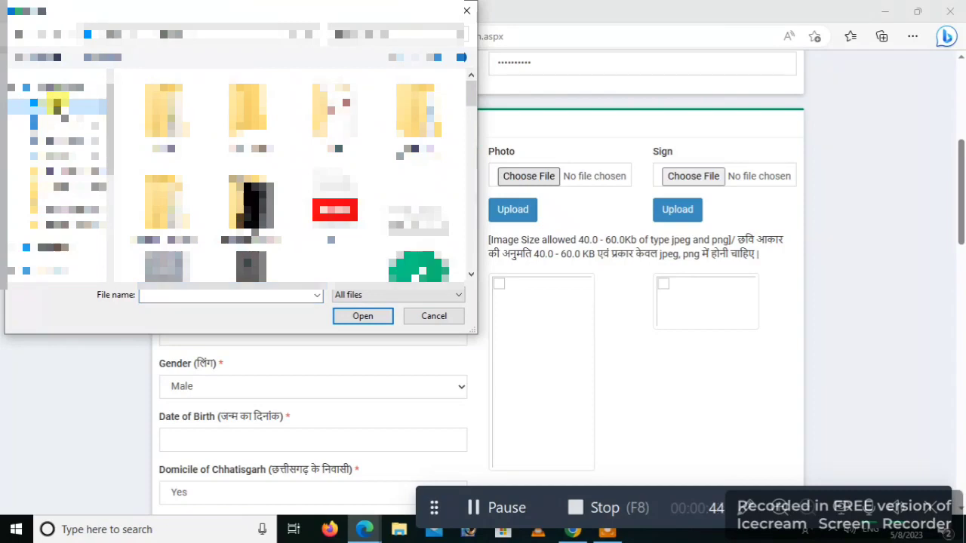
pyautogui.click(312, 196)
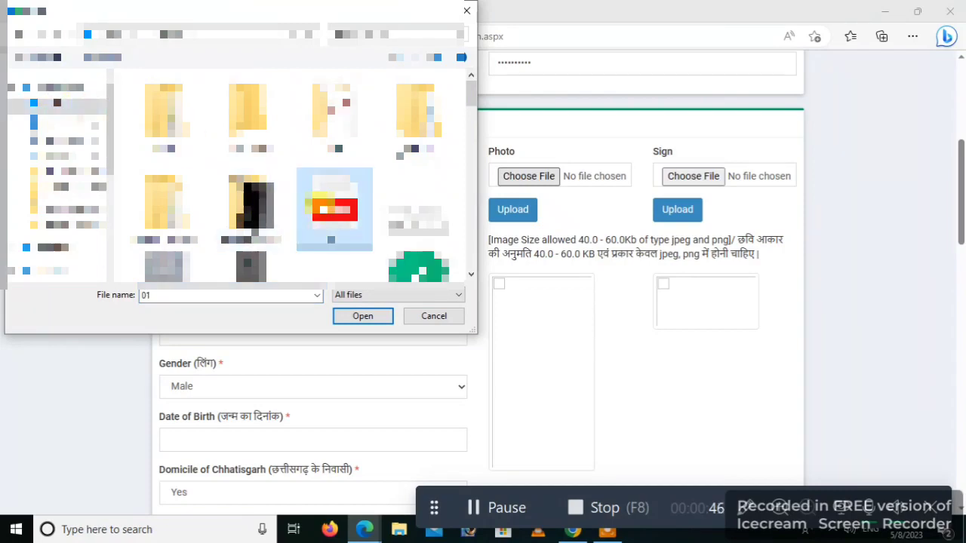
pyautogui.press('c')
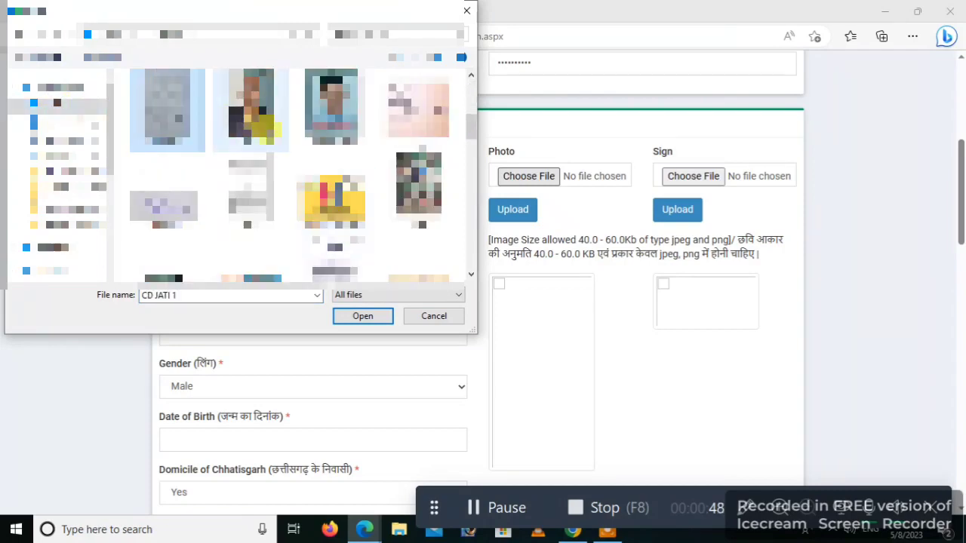
pyautogui.click(260, 127)
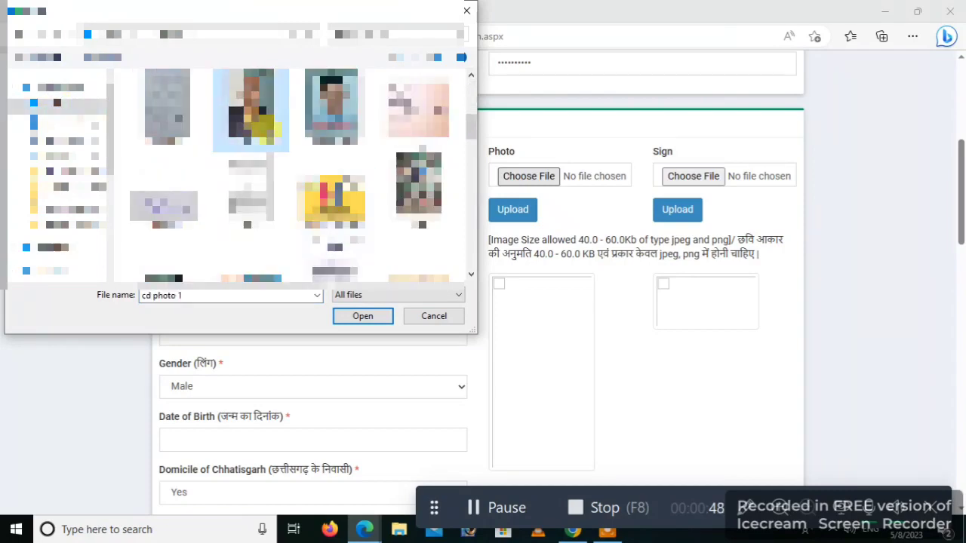
pyautogui.click(358, 317)
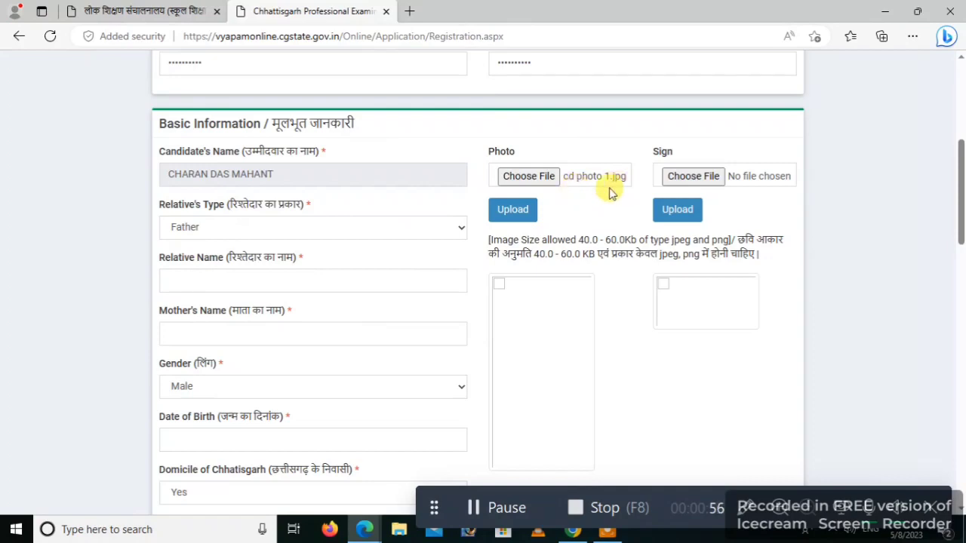
pyautogui.click(508, 215)
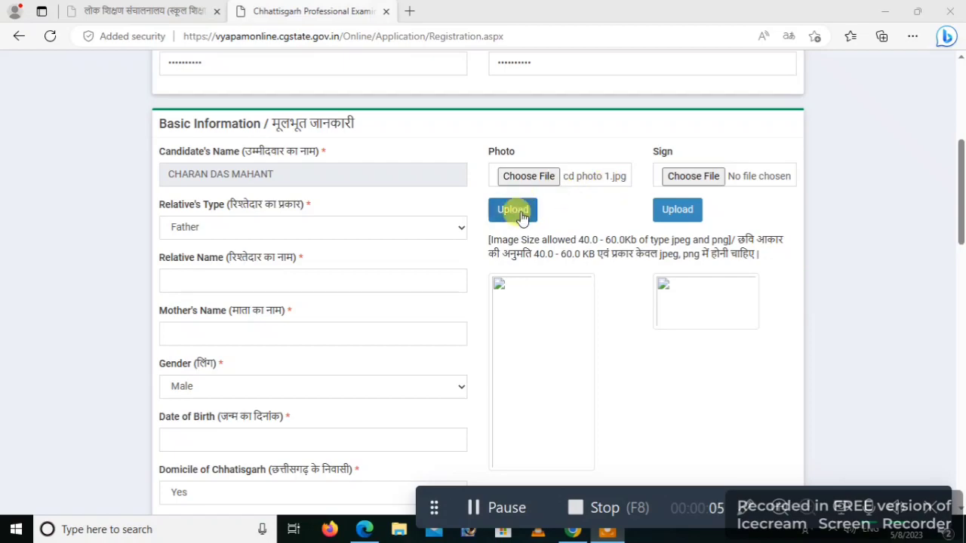
pyautogui.click(521, 215)
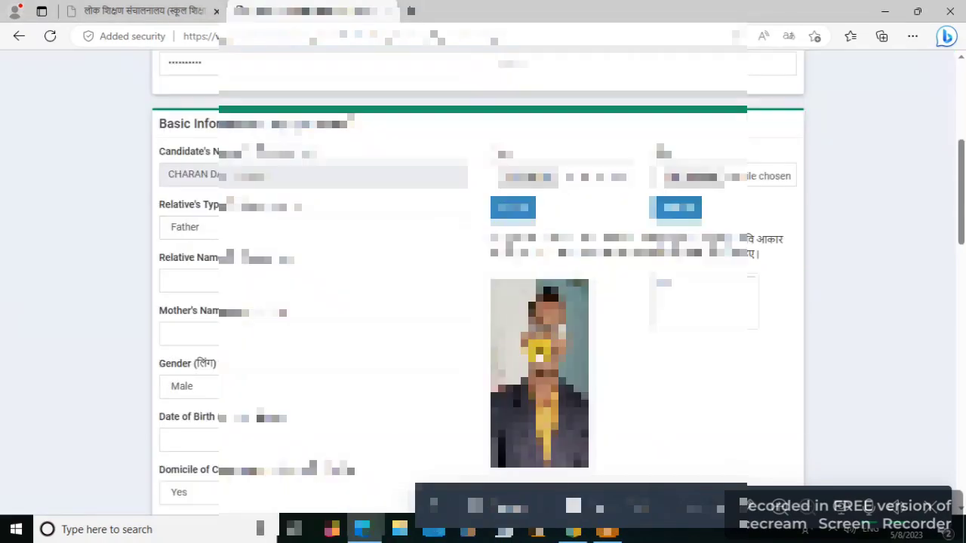
# Upload 'cd sign 1' from the Saral programme folder as the candidate's signature.
pyautogui.click(705, 182)
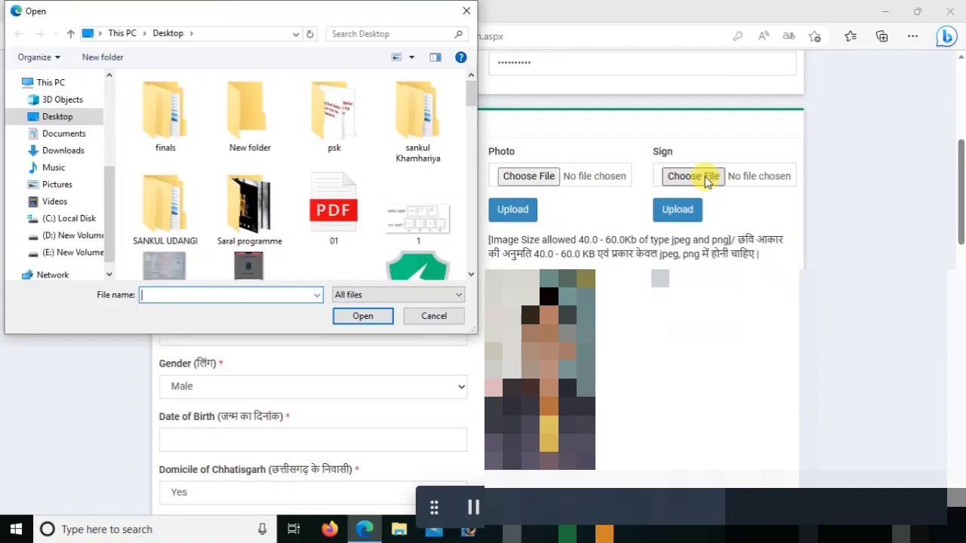
pyautogui.click(249, 208)
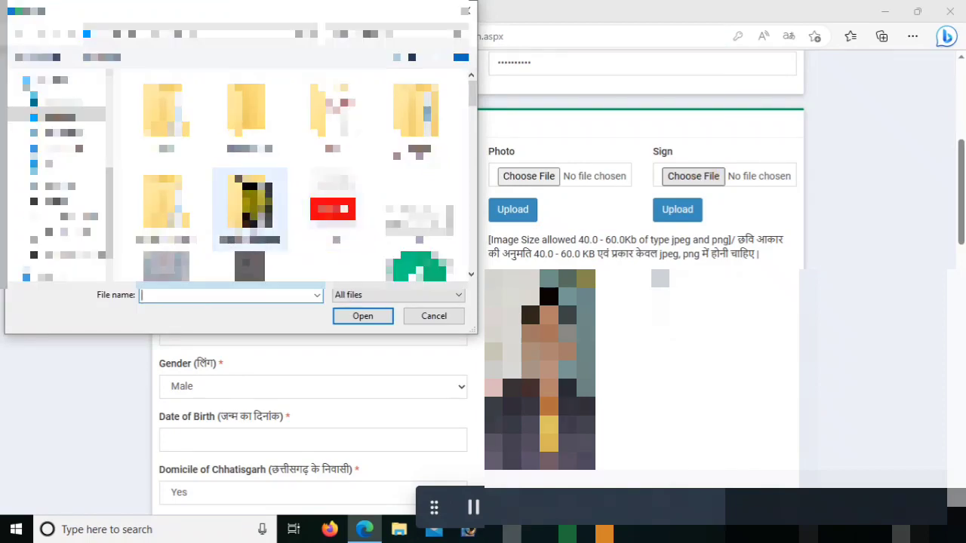
pyautogui.doubleClick(249, 207)
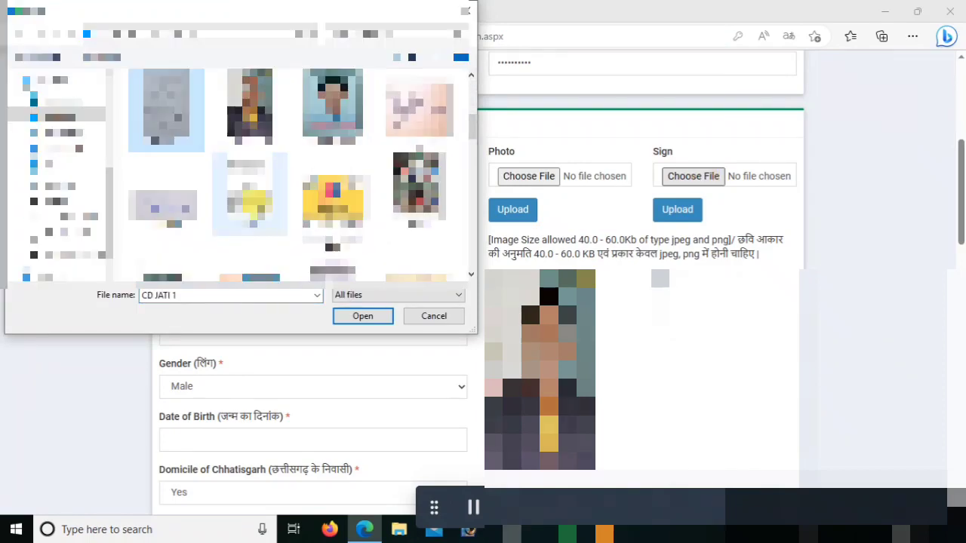
pyautogui.click(404, 121)
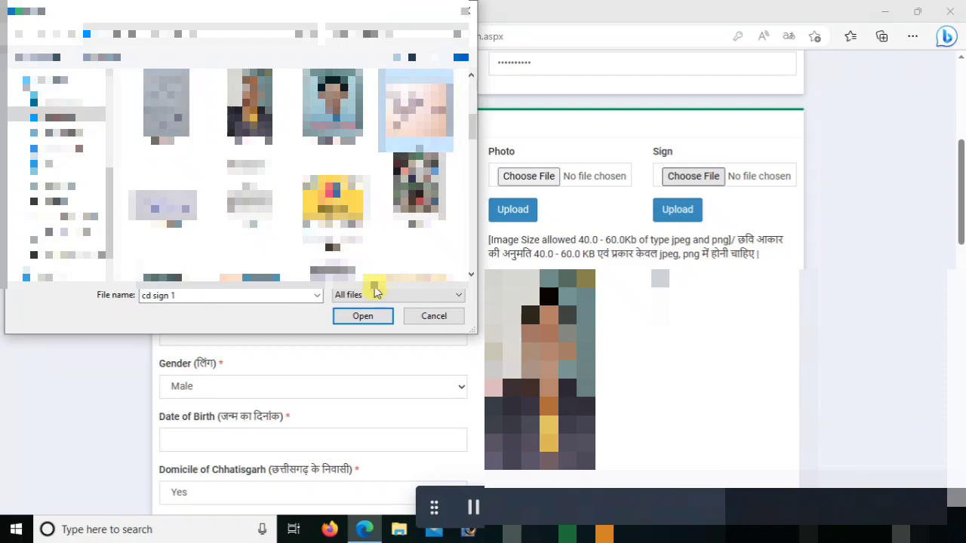
pyautogui.click(351, 318)
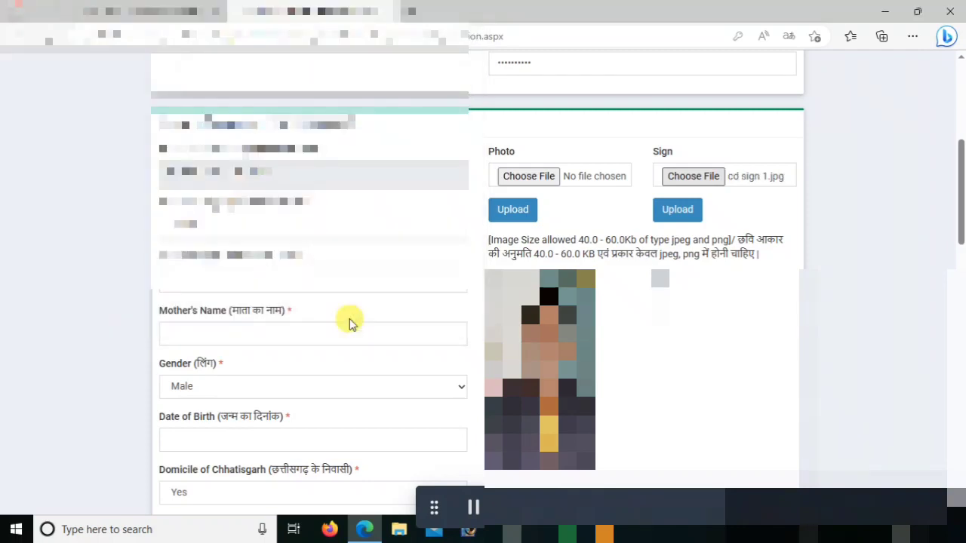
pyautogui.click(694, 216)
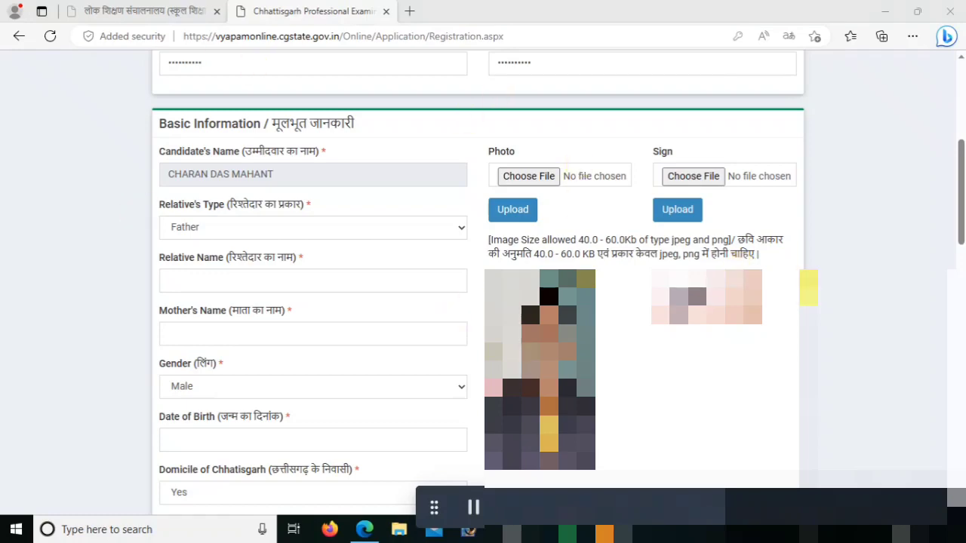
# Tick I Agree on the Declaration, enter the captcha and submit the registration form.
pyautogui.scroll(-1, 881, 338)
pyautogui.scroll(-10, 882, 336)
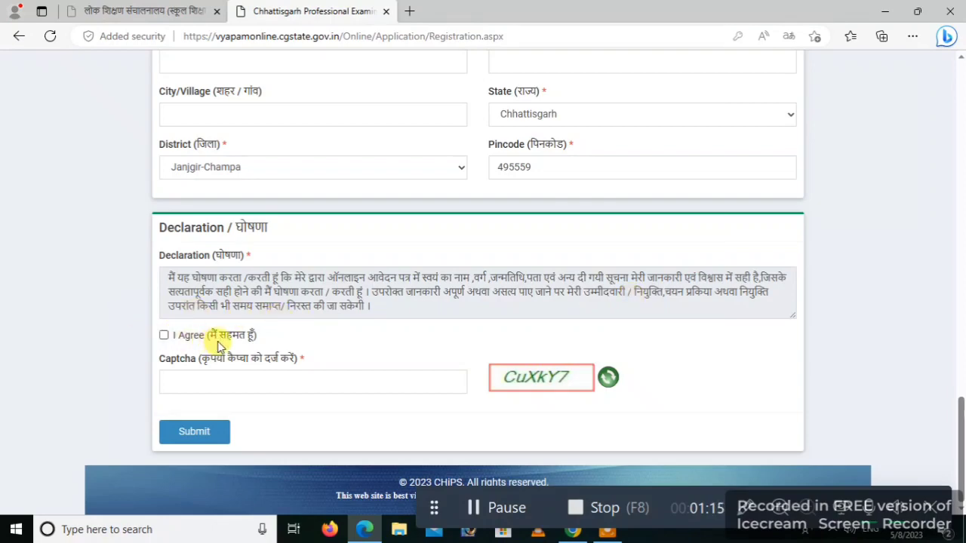
pyautogui.click(163, 336)
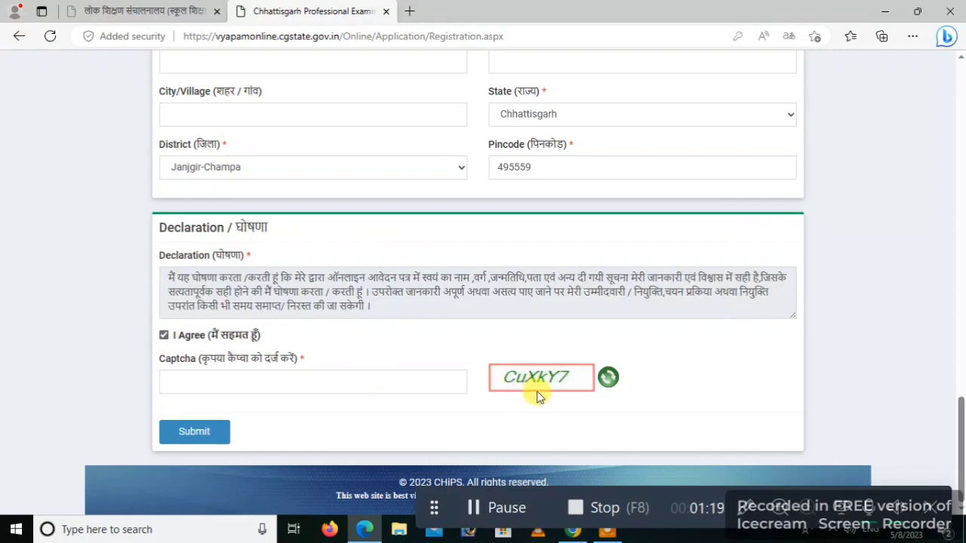
pyautogui.click(334, 383)
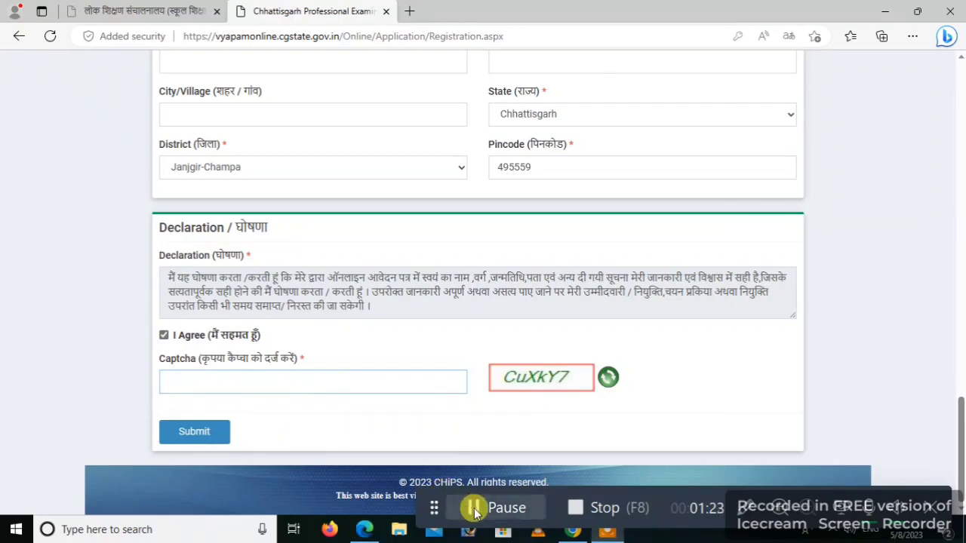
pyautogui.click(462, 508)
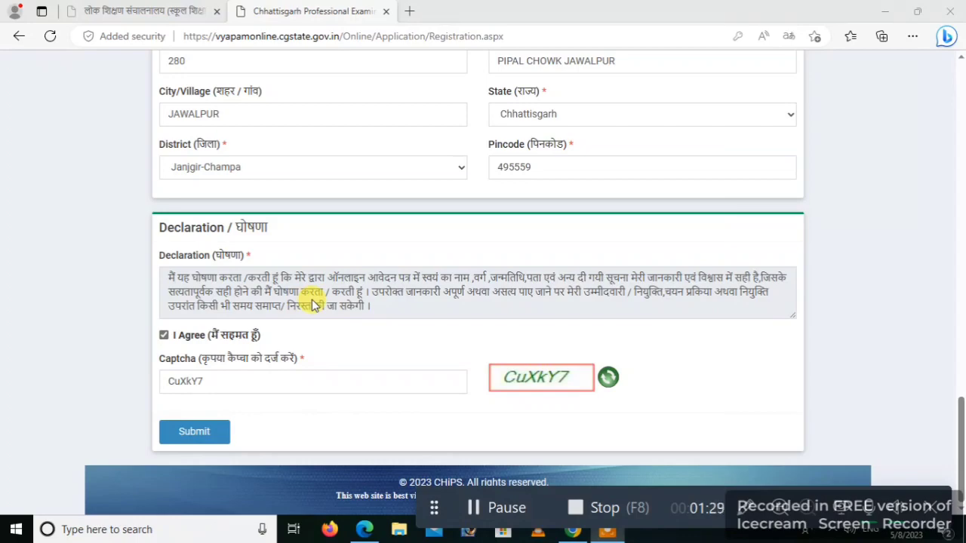
pyautogui.click(194, 432)
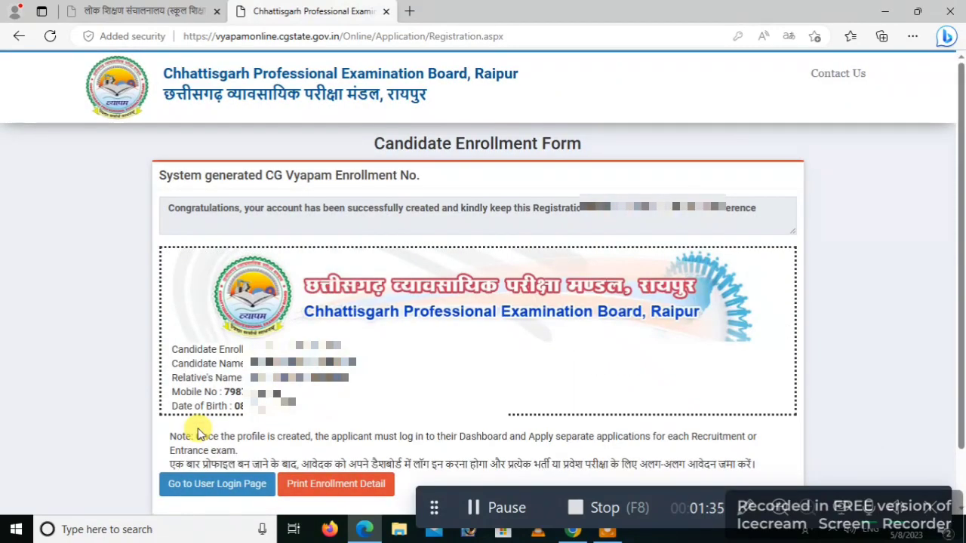
# Choose 'Go to User Login Page' on the Candidate Enrollment Form.
pyautogui.click(462, 510)
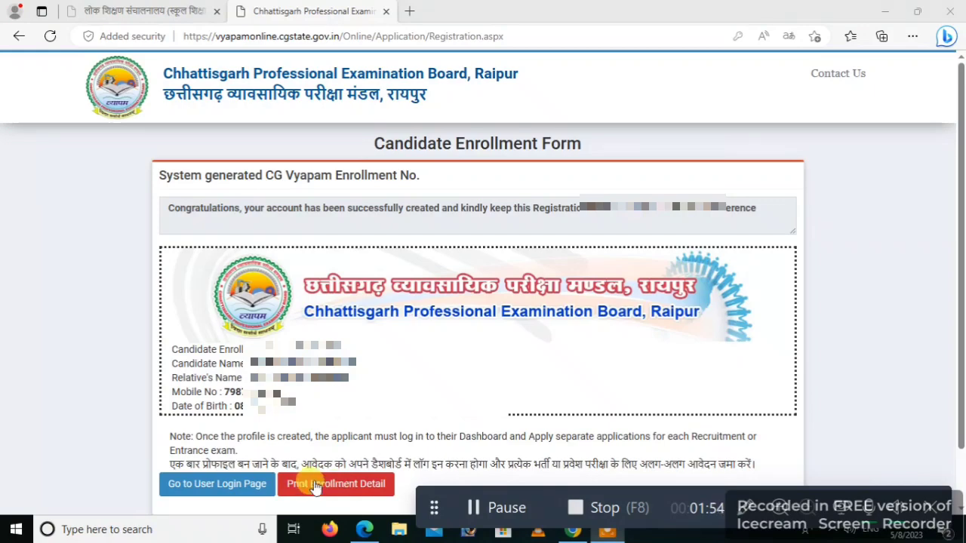
pyautogui.click(232, 486)
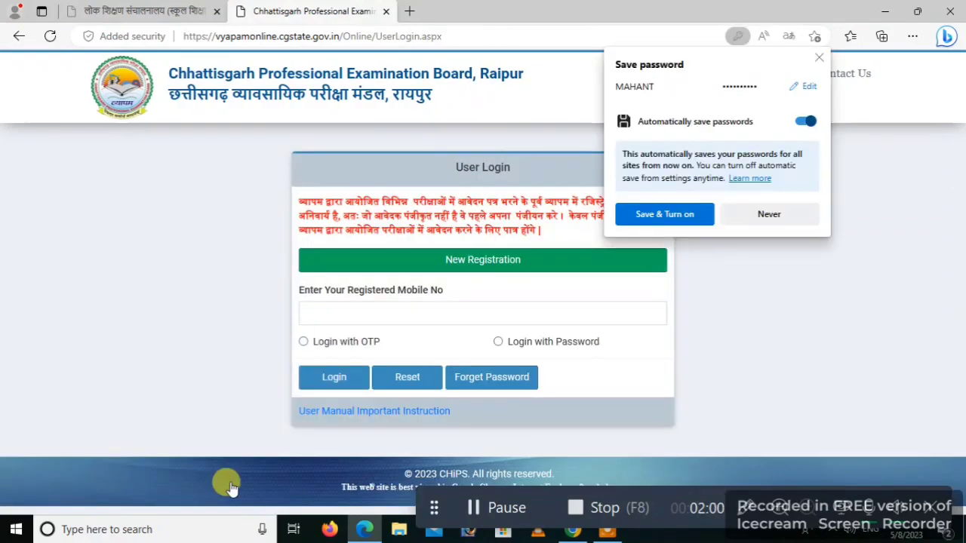
# Log in with the registered mobile number, the account password and the captcha.
pyautogui.click(819, 58)
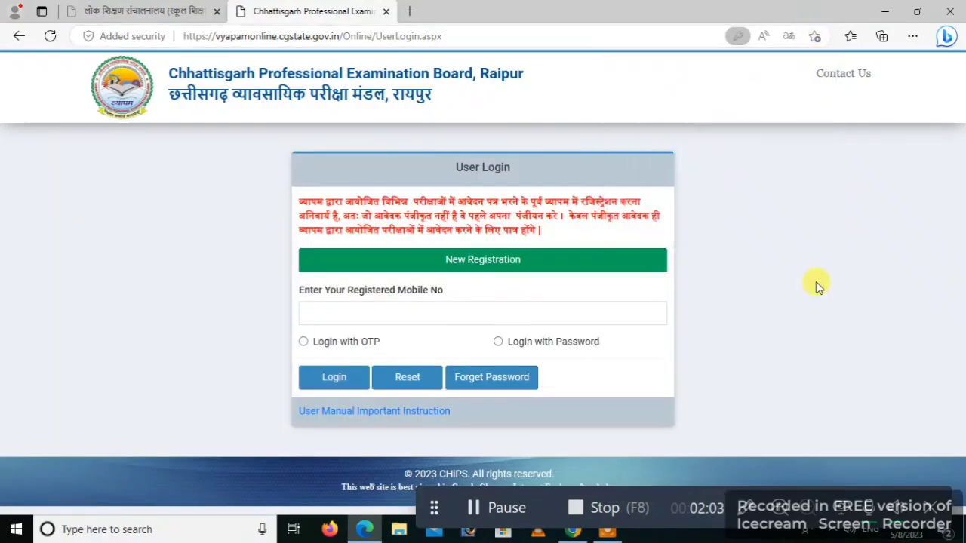
pyautogui.click(366, 318)
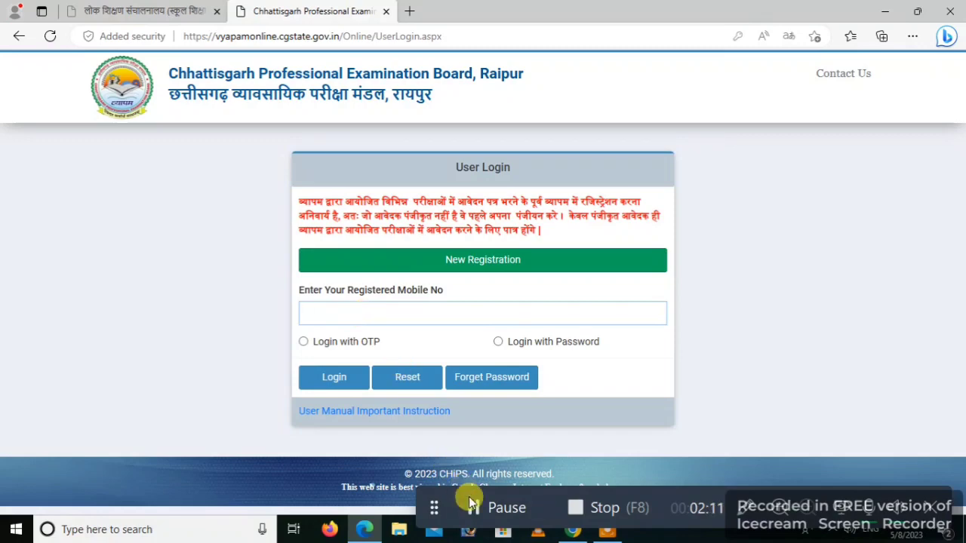
pyautogui.click(471, 508)
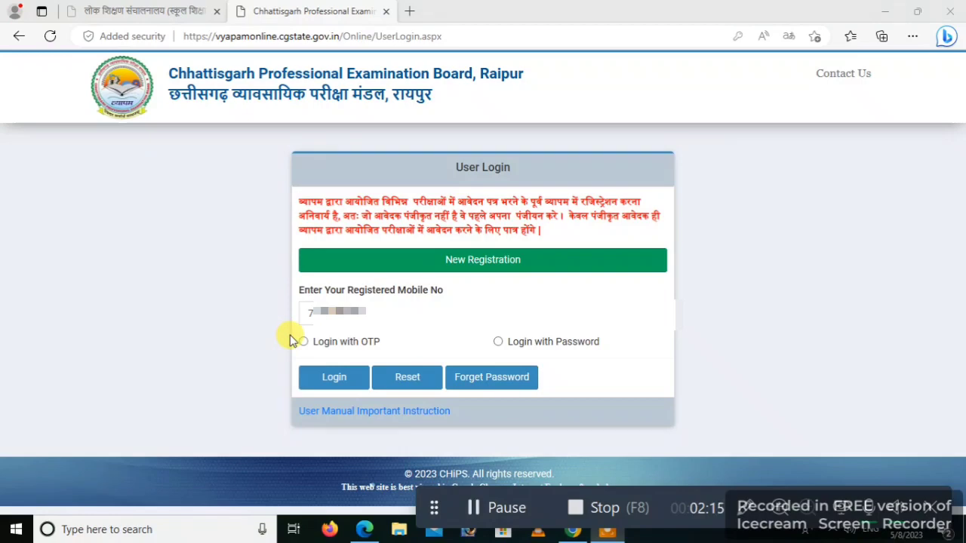
pyautogui.click(498, 342)
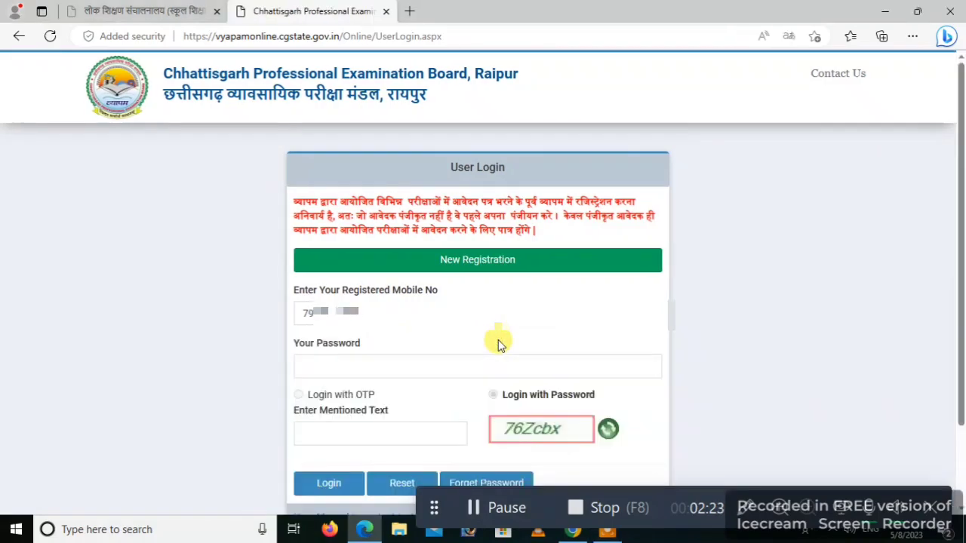
pyautogui.click(324, 368)
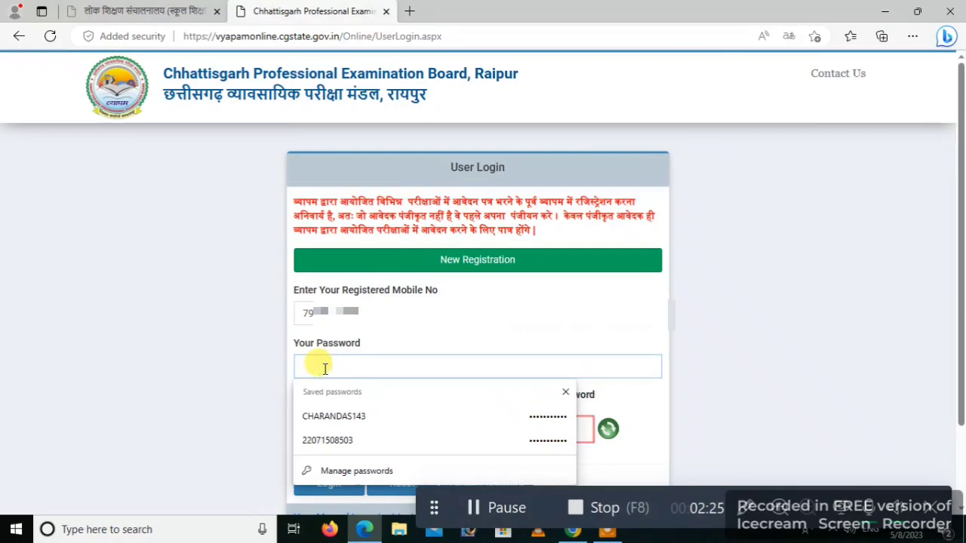
pyautogui.click(173, 382)
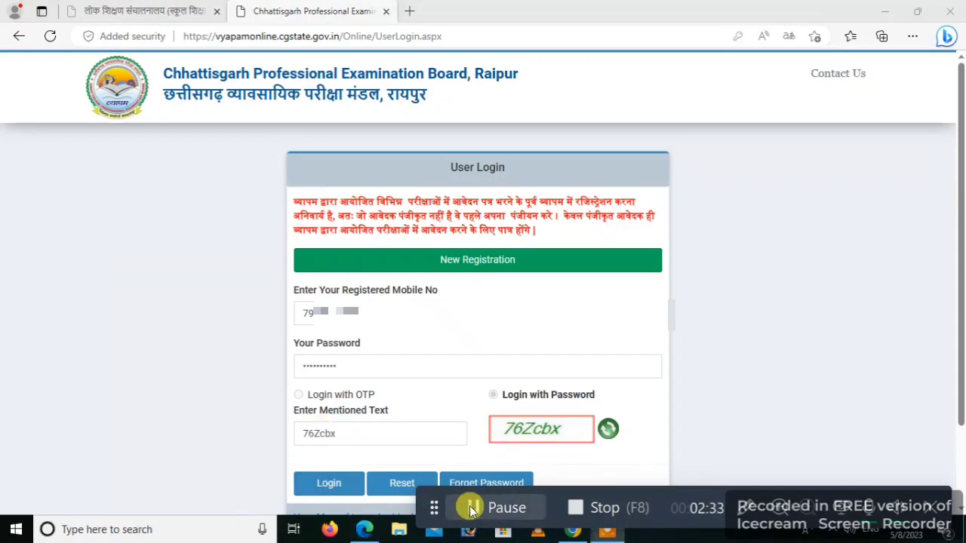
pyautogui.click(316, 484)
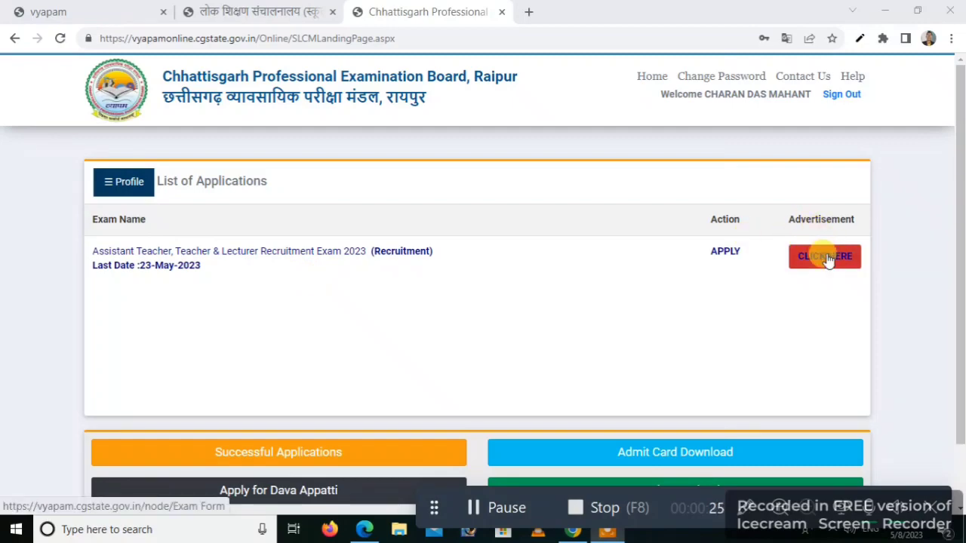
# Choose APPLY for the Assistant Teacher, Teacher & Lecturer Recruitment Exam 2023 in the List of Applications.
pyautogui.click(725, 253)
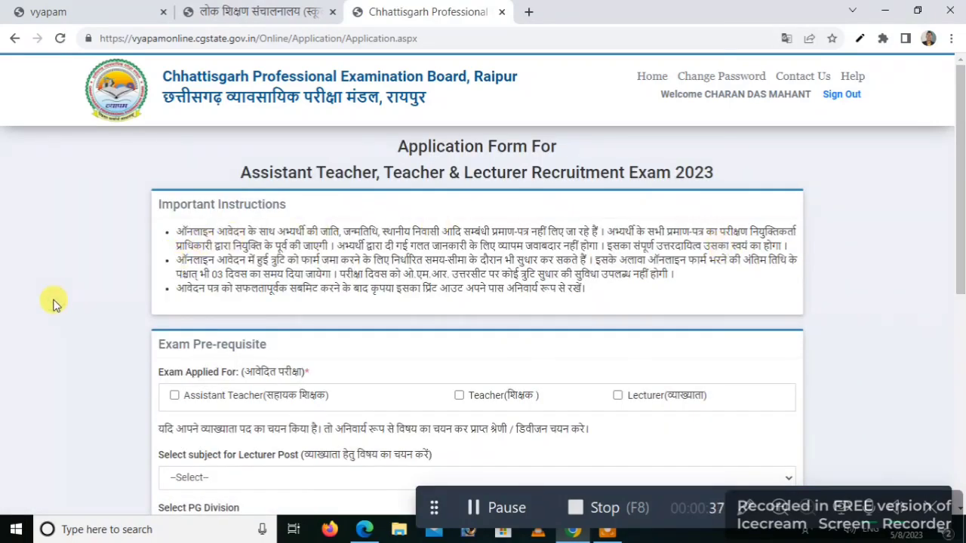
# Tick Assistant Teacher, Teacher and Lecturer under Exam Applied For.
pyautogui.scroll(-1, 76, 302)
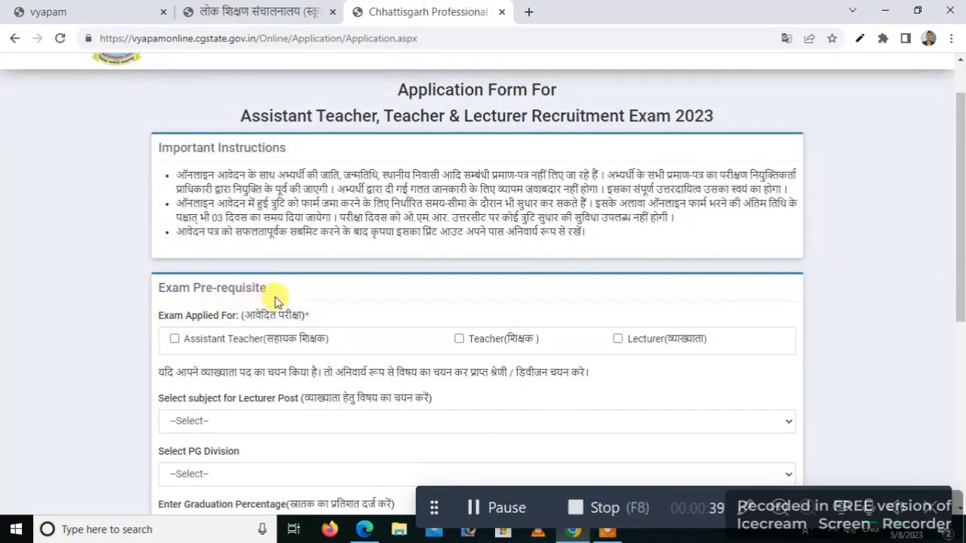
pyautogui.scroll(-1, 276, 297)
pyautogui.scroll(-1, 276, 298)
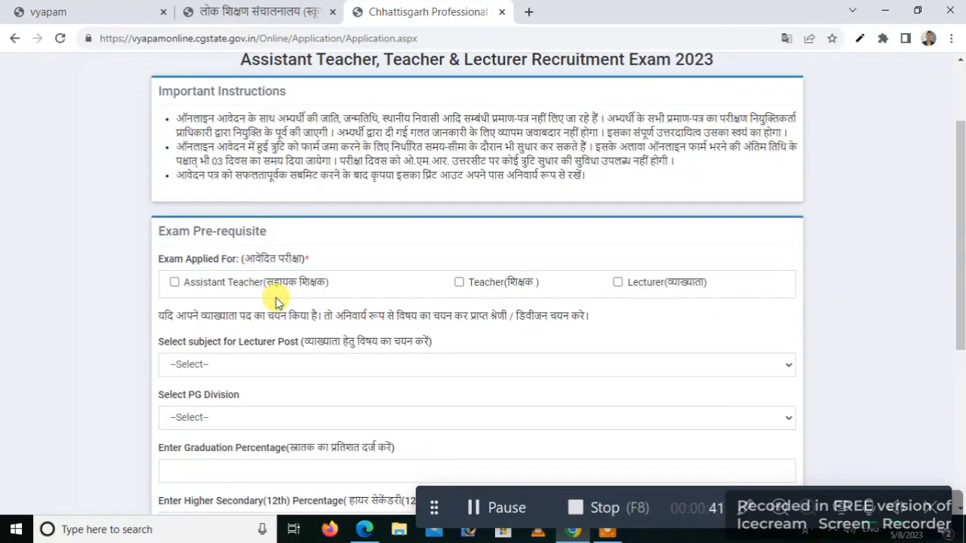
pyautogui.scroll(-3, 276, 302)
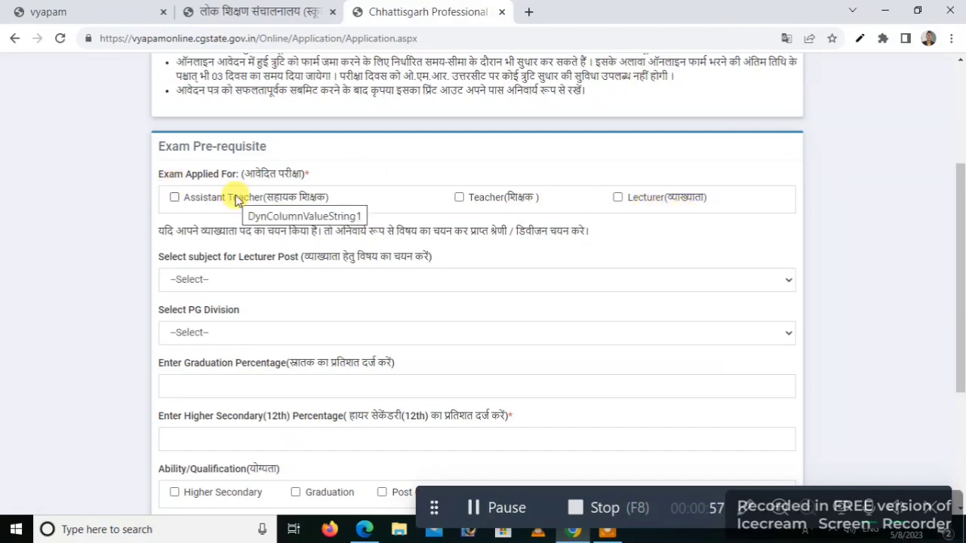
pyautogui.click(174, 198)
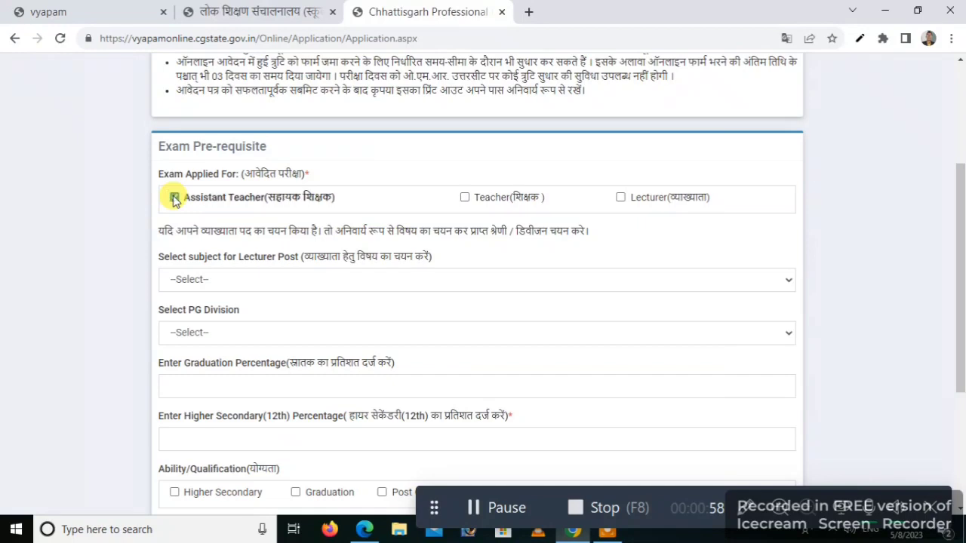
pyautogui.click(463, 197)
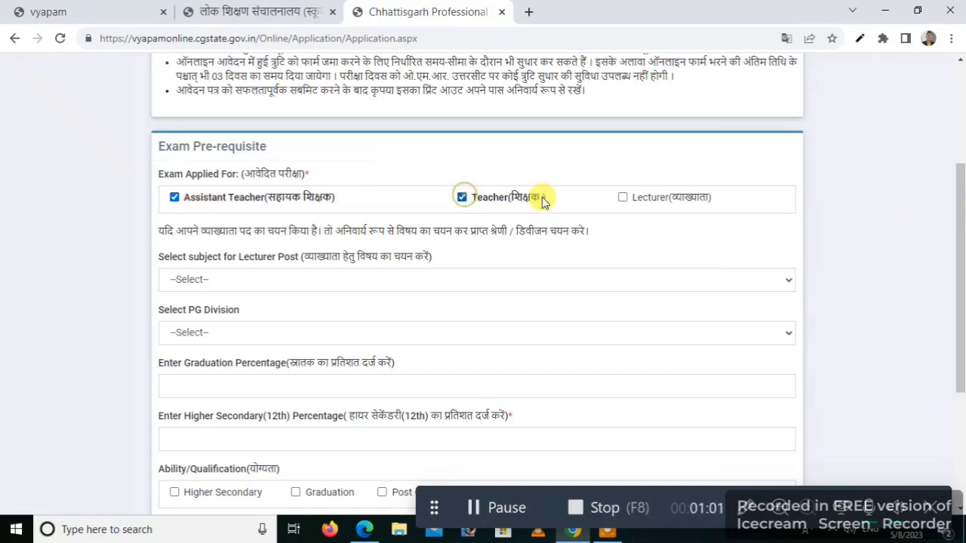
pyautogui.click(623, 197)
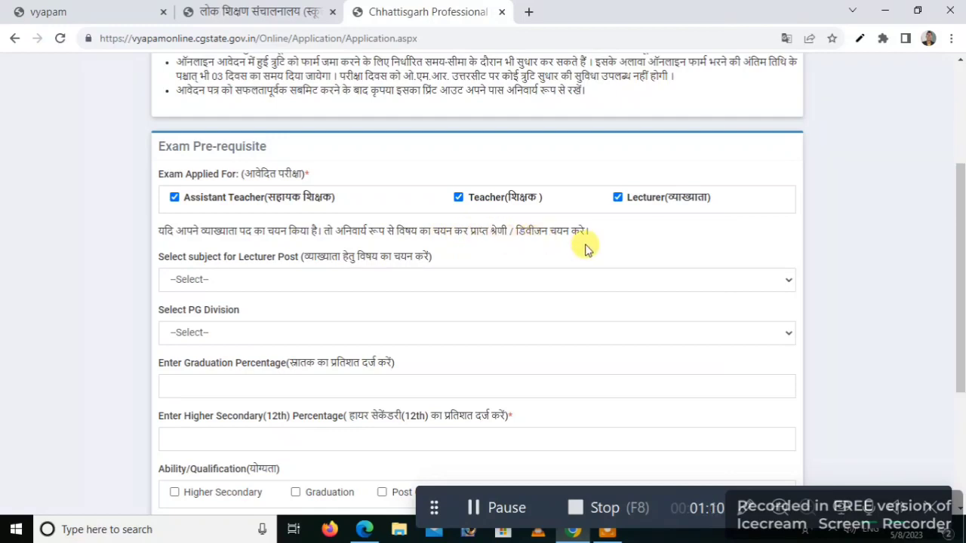
# Leave lecturer subject and PG Division unset, then untick Lecturer.
pyautogui.click(210, 287)
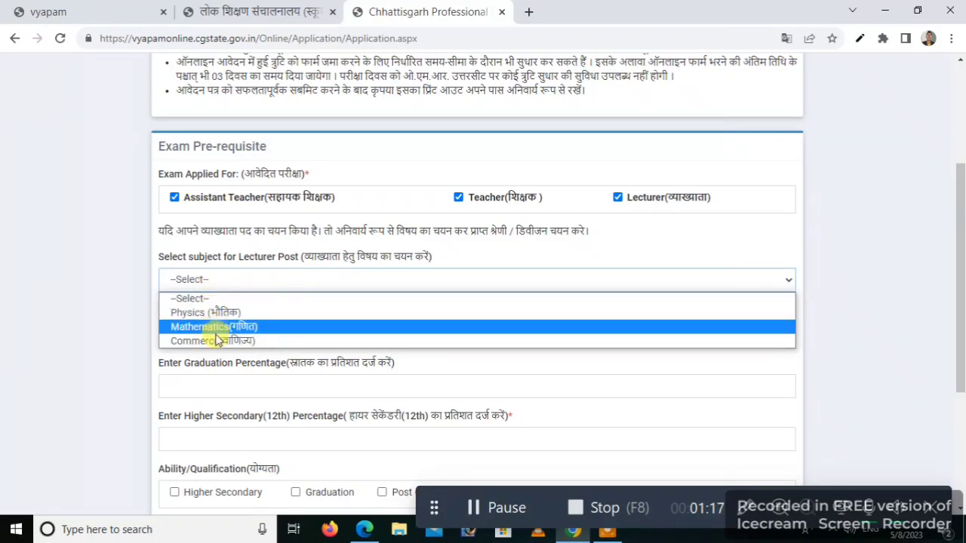
pyautogui.click(66, 320)
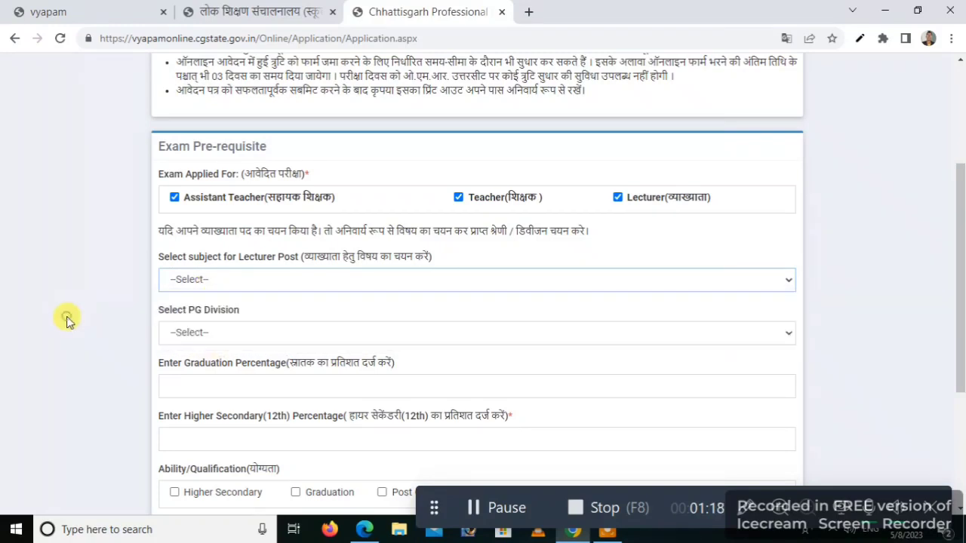
pyautogui.click(202, 333)
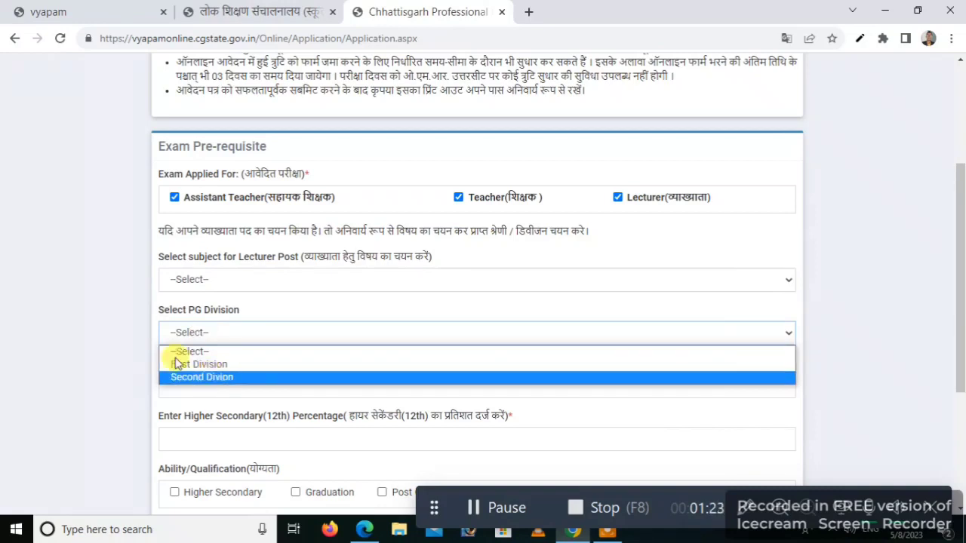
pyautogui.click(79, 283)
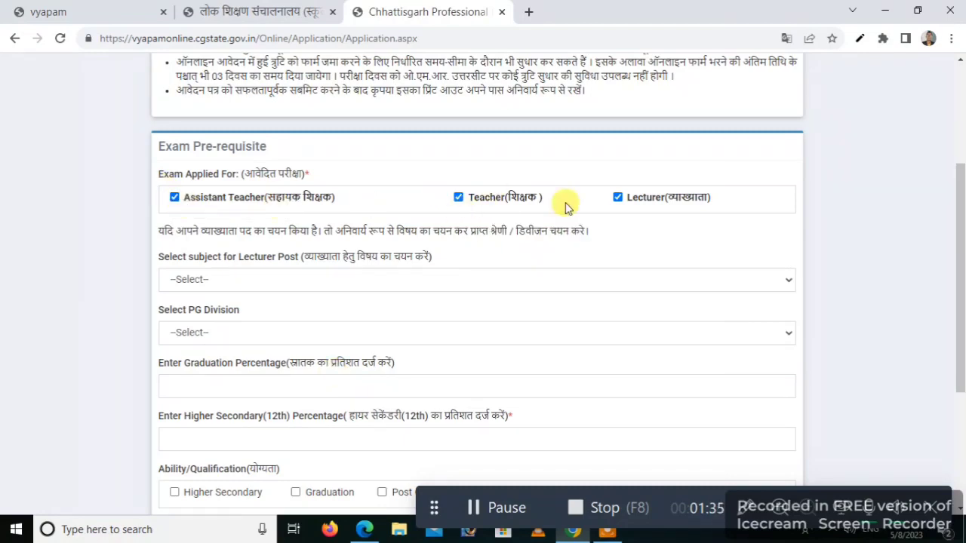
pyautogui.click(618, 199)
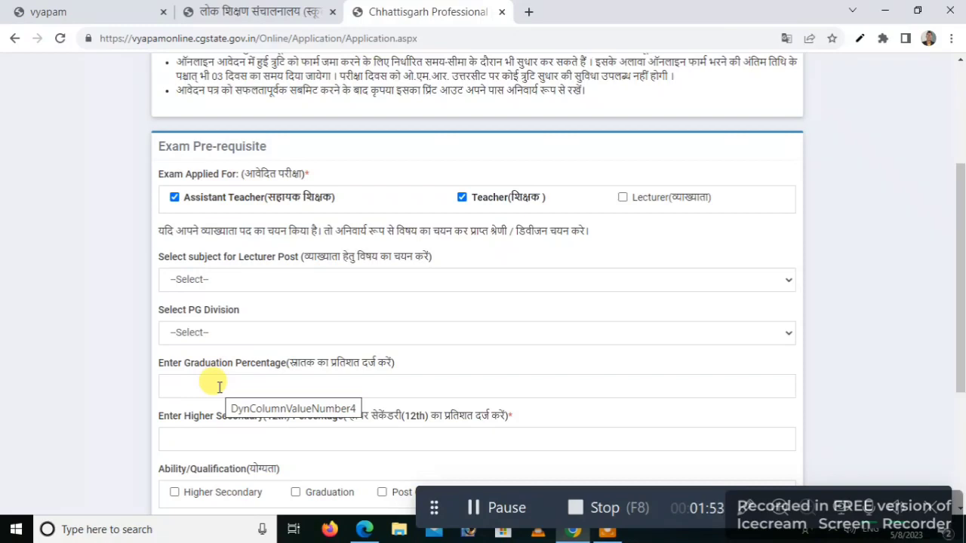
pyautogui.click(270, 445)
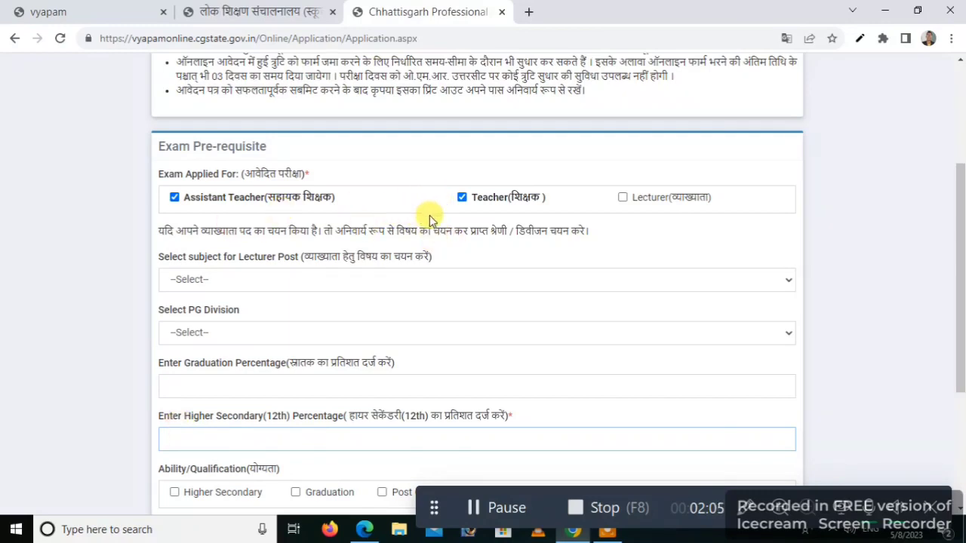
# Enter 60.11 as the graduation percentage and 78.8 as the 12th percentage.
pyautogui.click(185, 385)
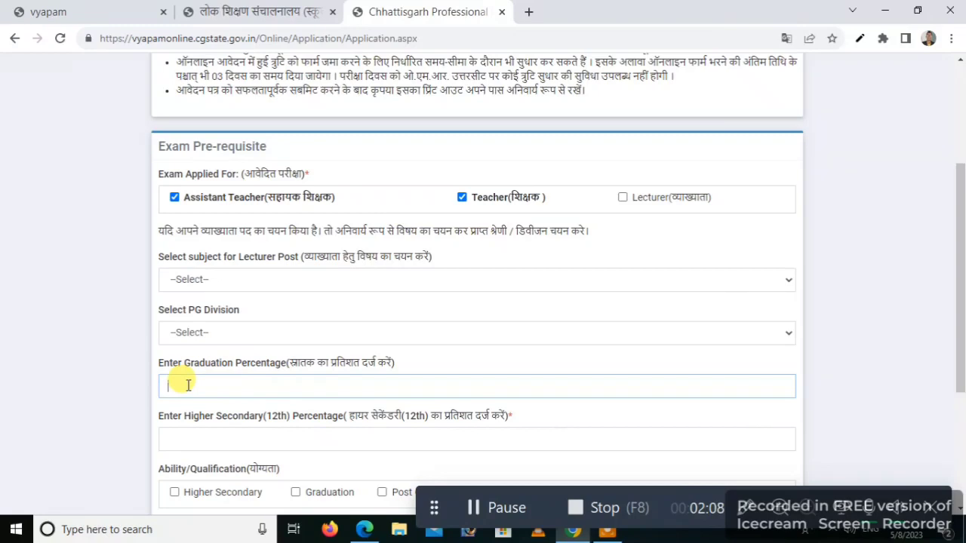
pyautogui.write('60.11')
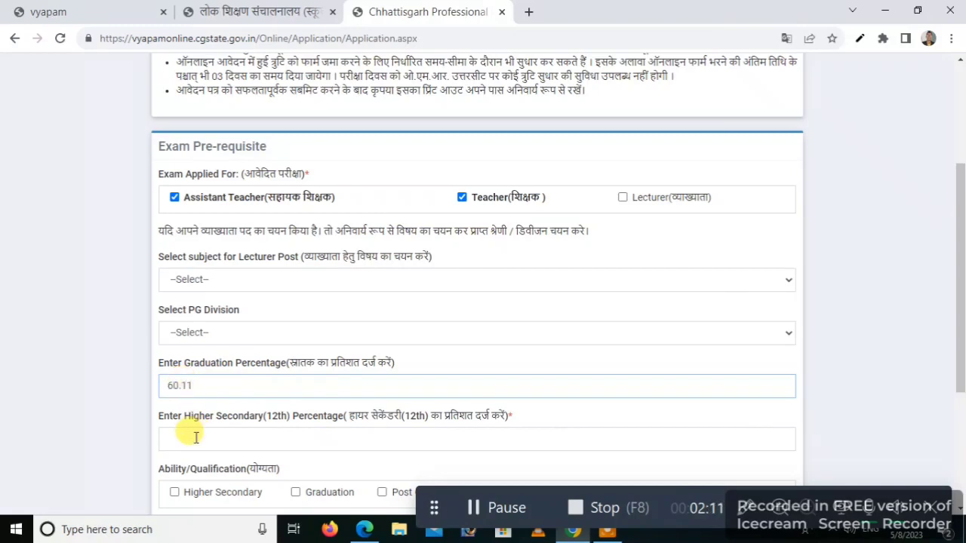
pyautogui.click(195, 438)
pyautogui.write('78.8')
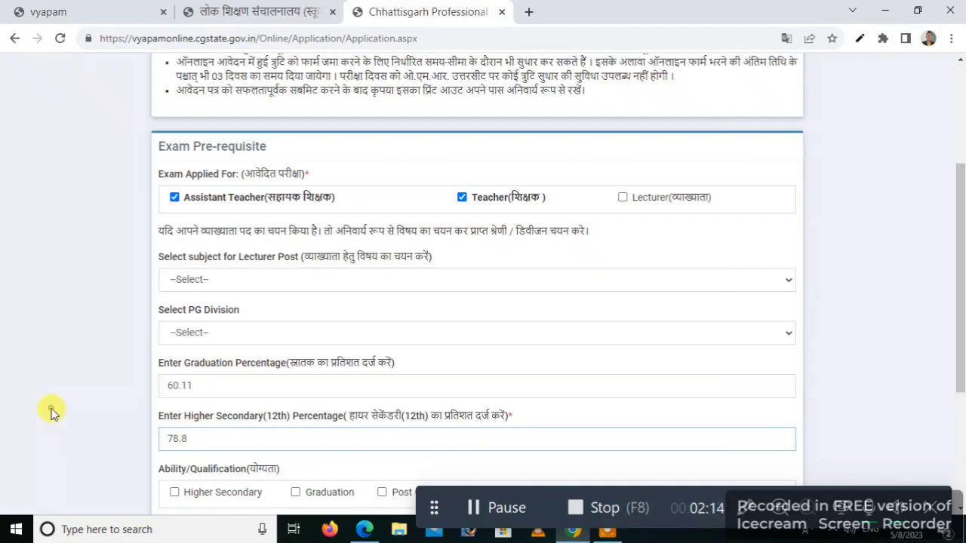
pyautogui.click(52, 411)
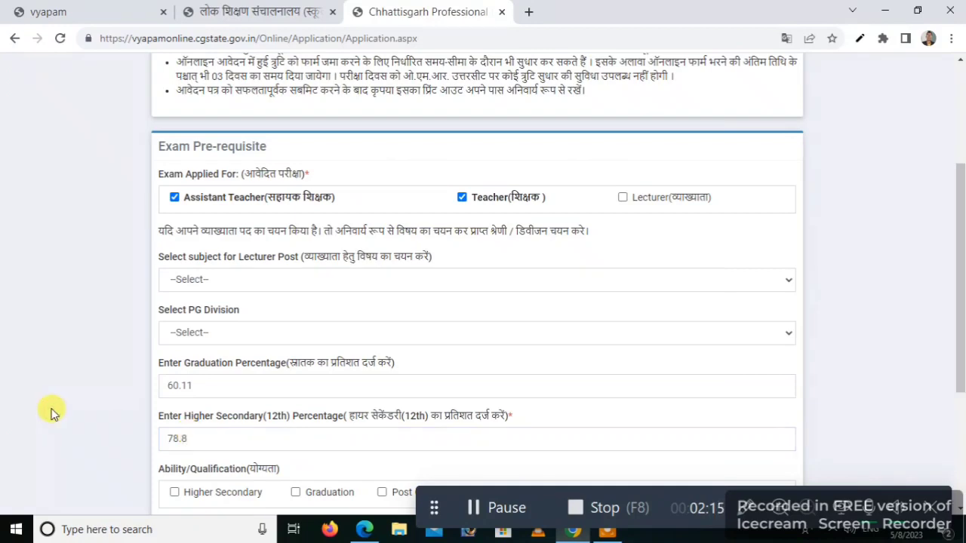
pyautogui.scroll(-2, 53, 413)
pyautogui.scroll(-3, 52, 414)
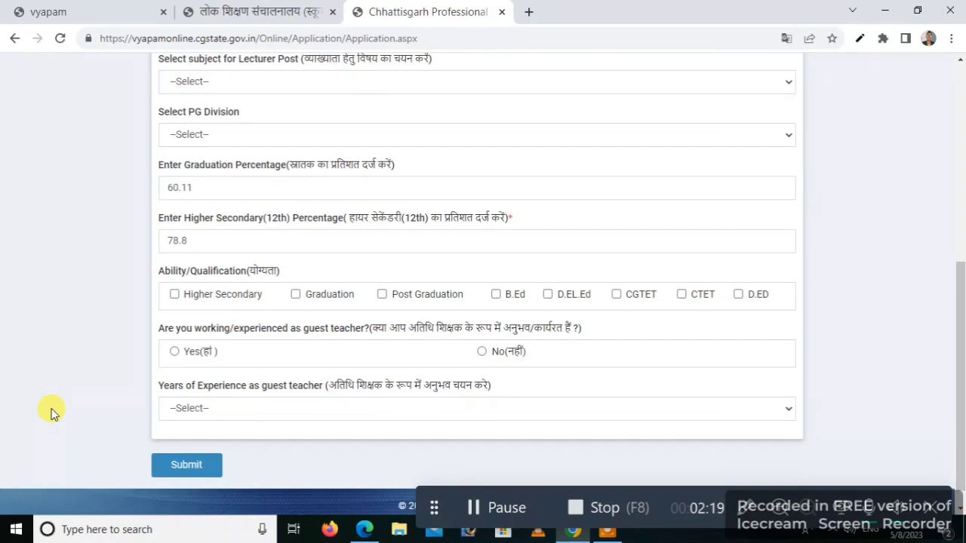
# Tick the Higher Secondary, Graduation, Post Graduation, D.ED and CGTET qualifications.
pyautogui.click(175, 295)
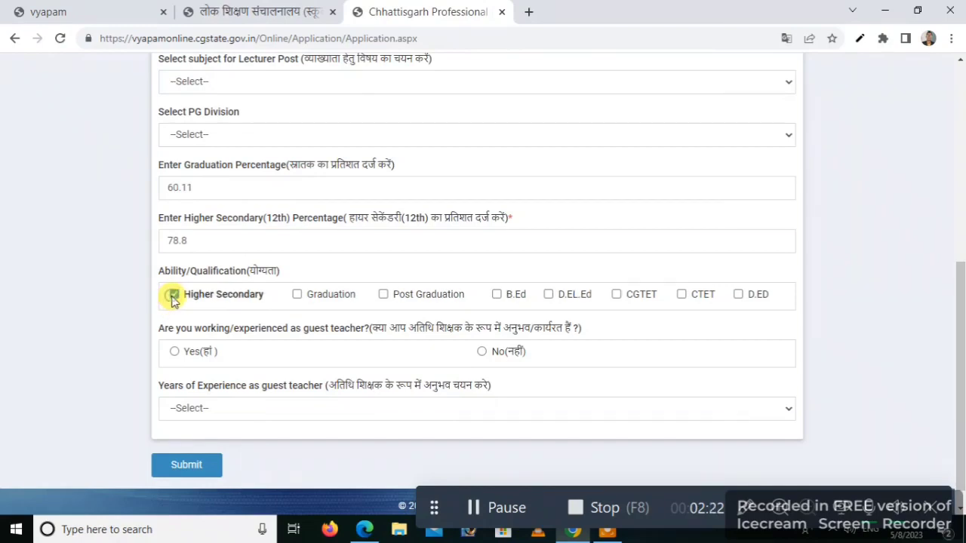
pyautogui.click(296, 296)
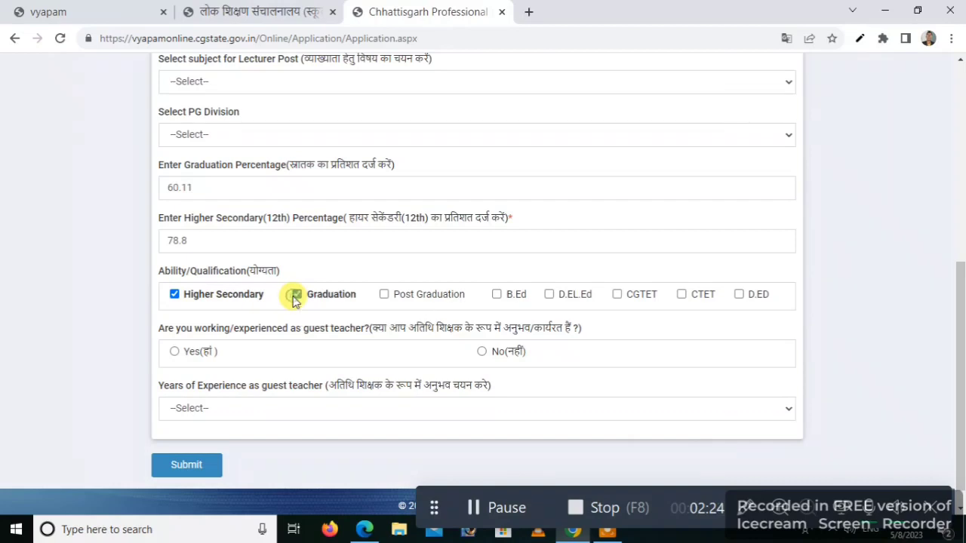
pyautogui.click(384, 295)
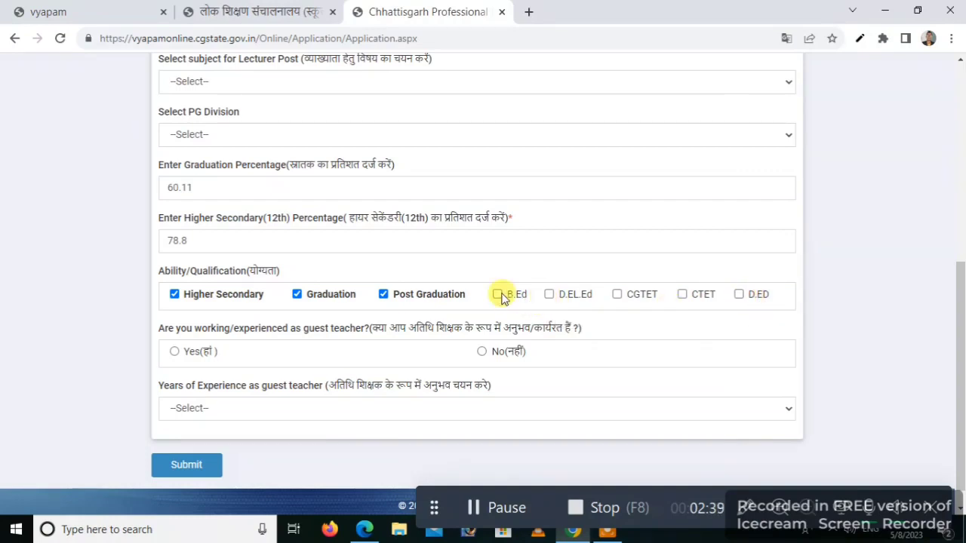
pyautogui.click(739, 296)
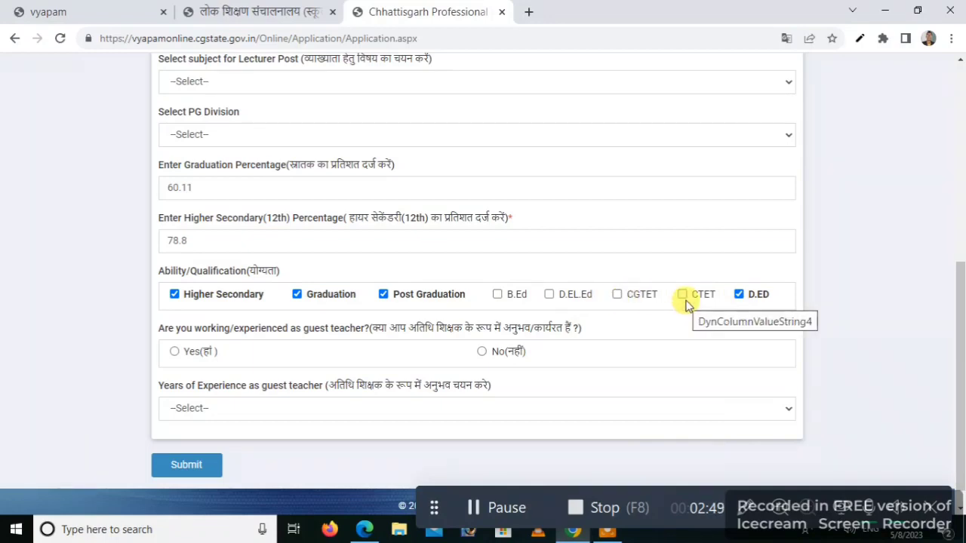
pyautogui.click(617, 295)
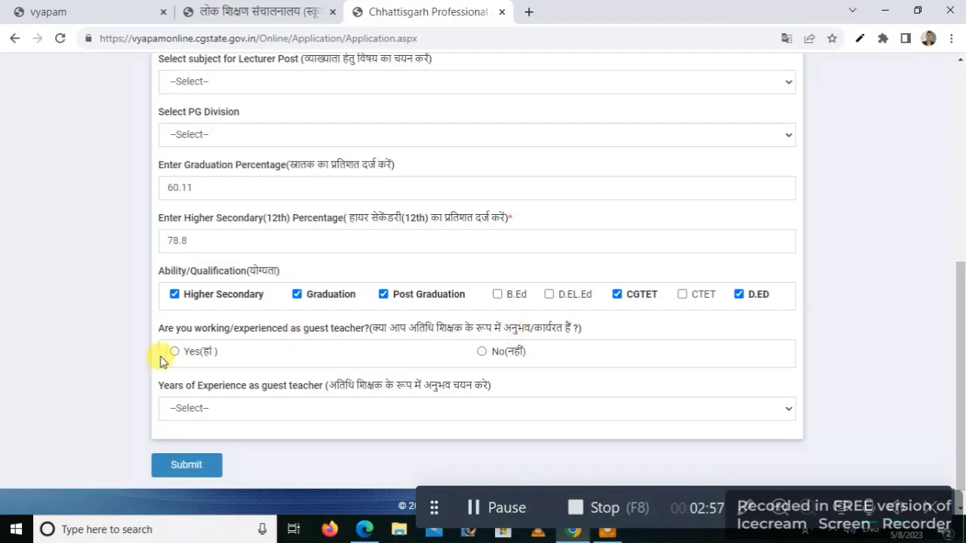
# Answer No to guest teacher, leave experience unset, and submit the prerequisites.
pyautogui.click(479, 355)
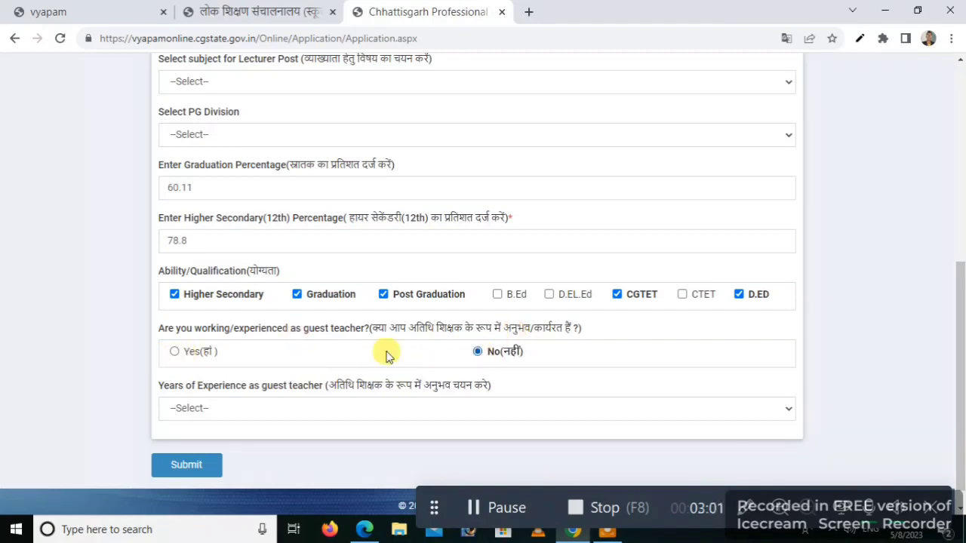
pyautogui.click(231, 408)
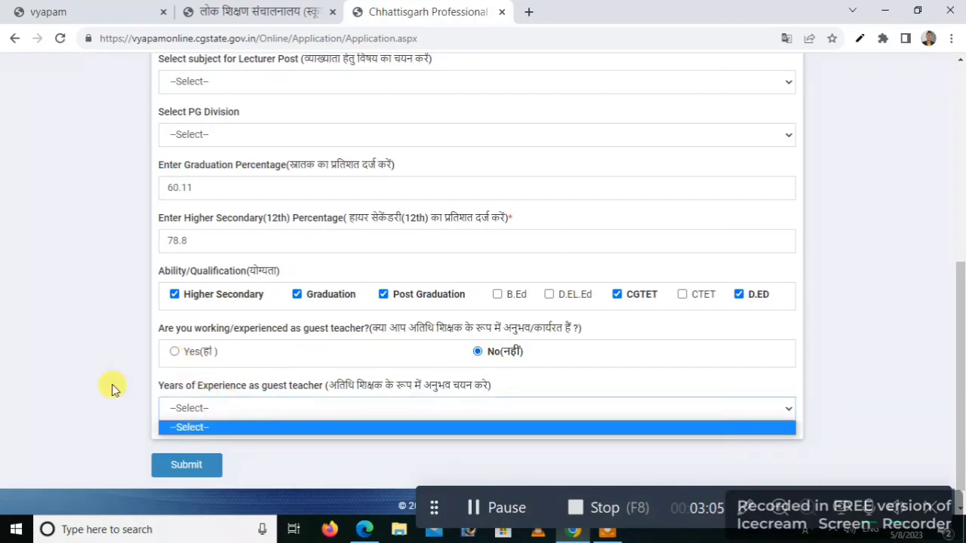
pyautogui.click(75, 381)
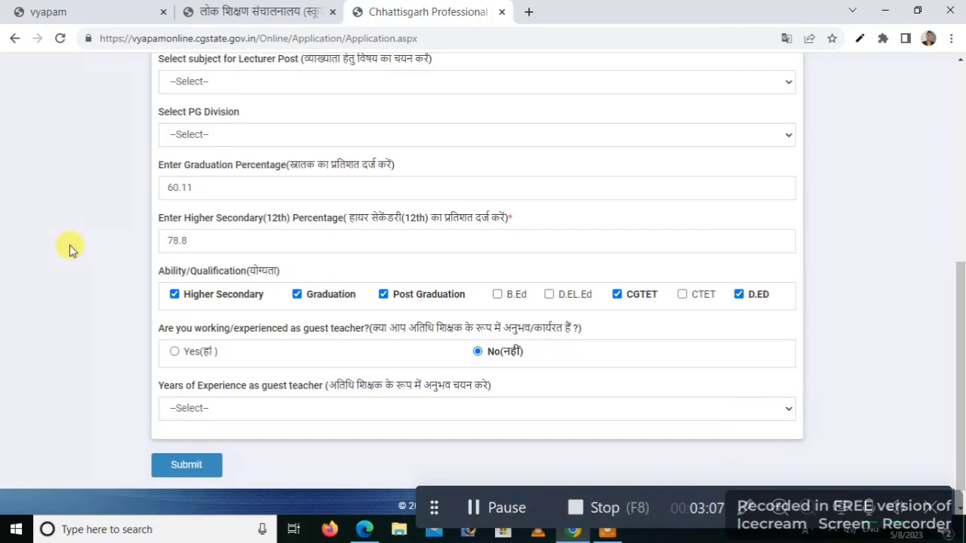
pyautogui.scroll(2, 71, 249)
pyautogui.scroll(-2, 69, 249)
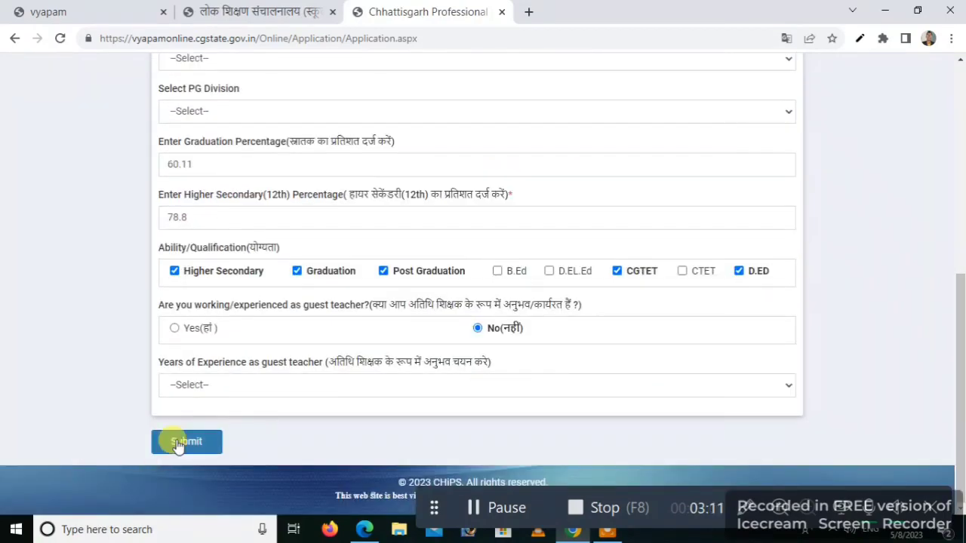
pyautogui.click(181, 443)
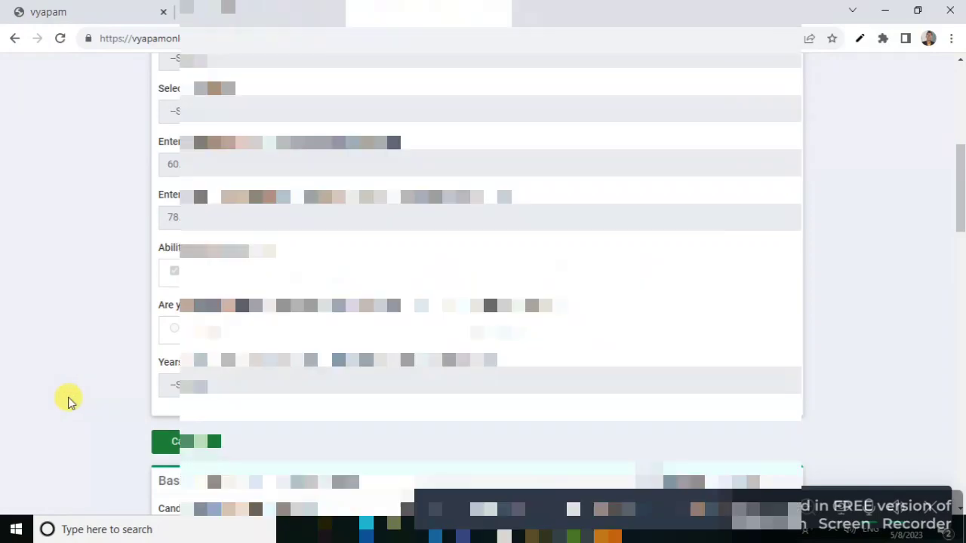
# Scroll past the locked prerequisites, Basic Information, Other and address sections to the Exam City section.
pyautogui.scroll(-3, 68, 403)
pyautogui.scroll(-5, 68, 402)
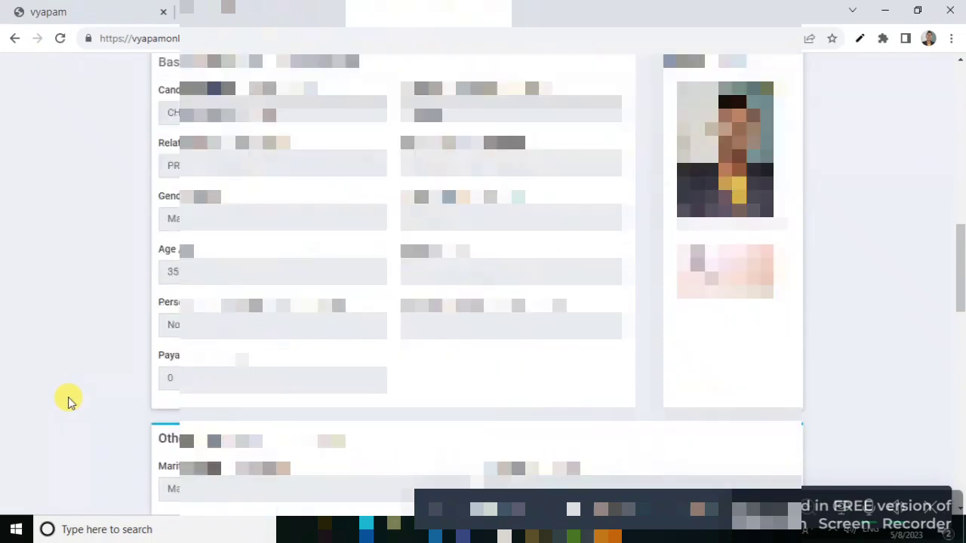
pyautogui.scroll(-2, 68, 402)
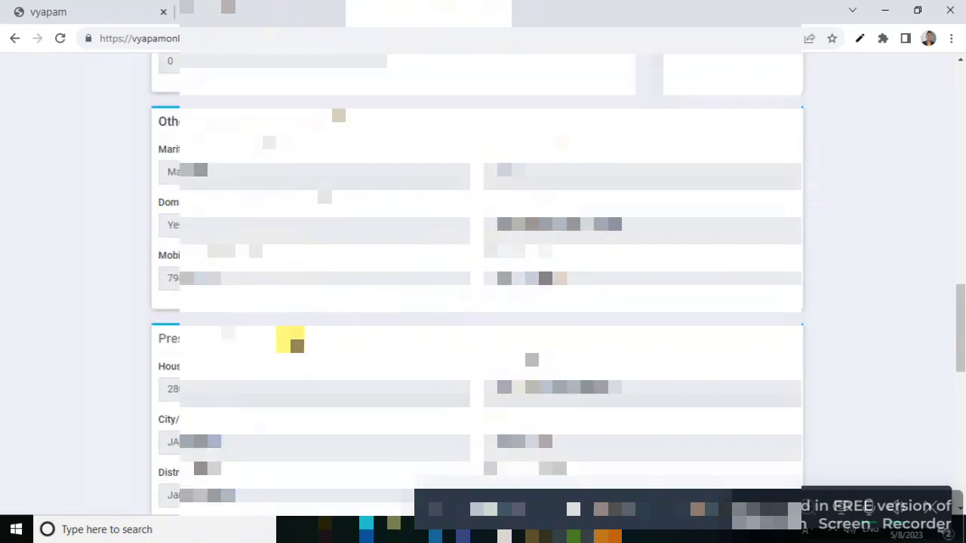
pyautogui.scroll(-4, 296, 345)
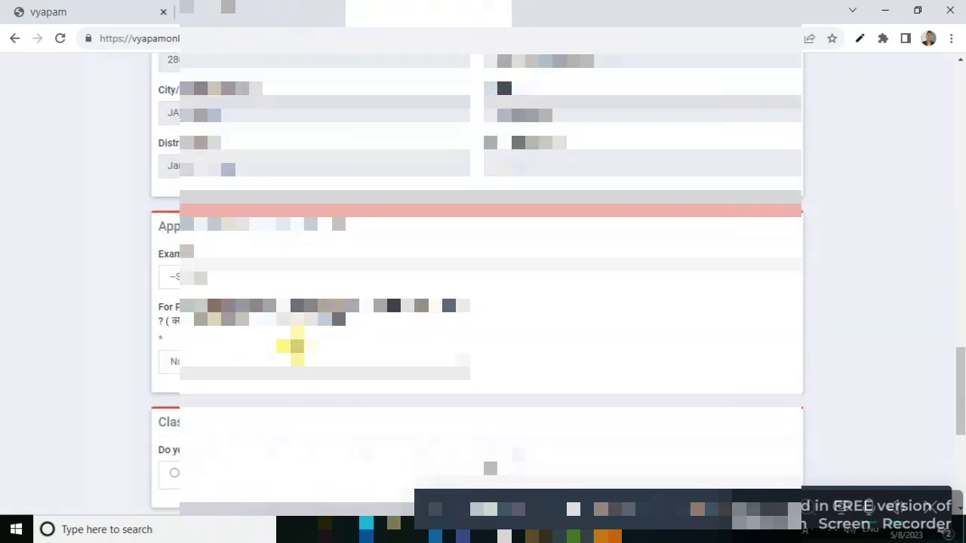
pyautogui.scroll(-2, 181, 204)
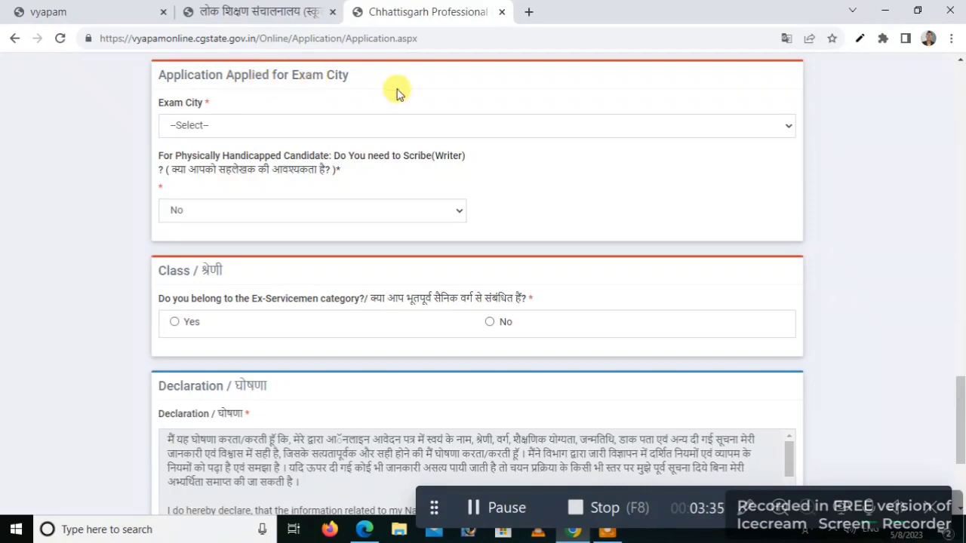
pyautogui.scroll(1, 2, 137)
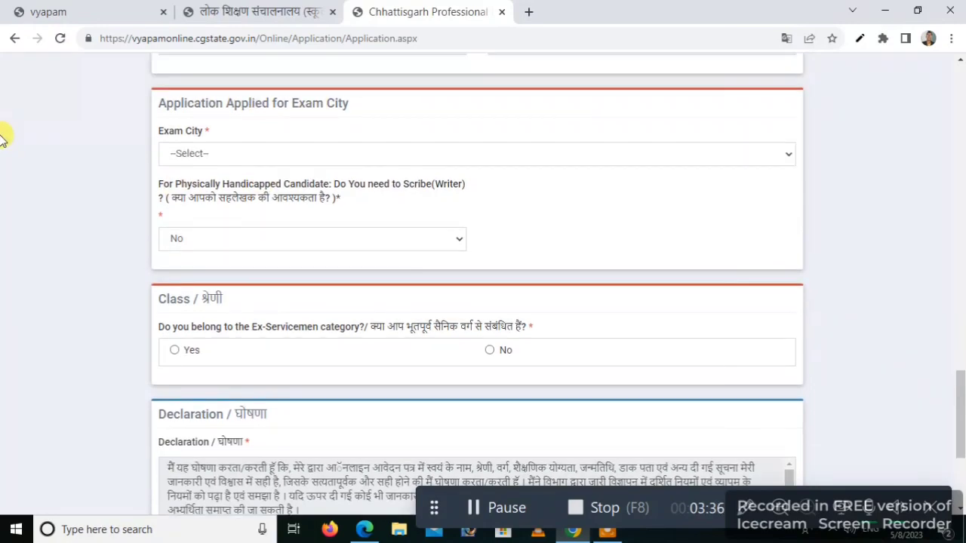
pyautogui.scroll(1, 2, 138)
pyautogui.scroll(-1, 4, 134)
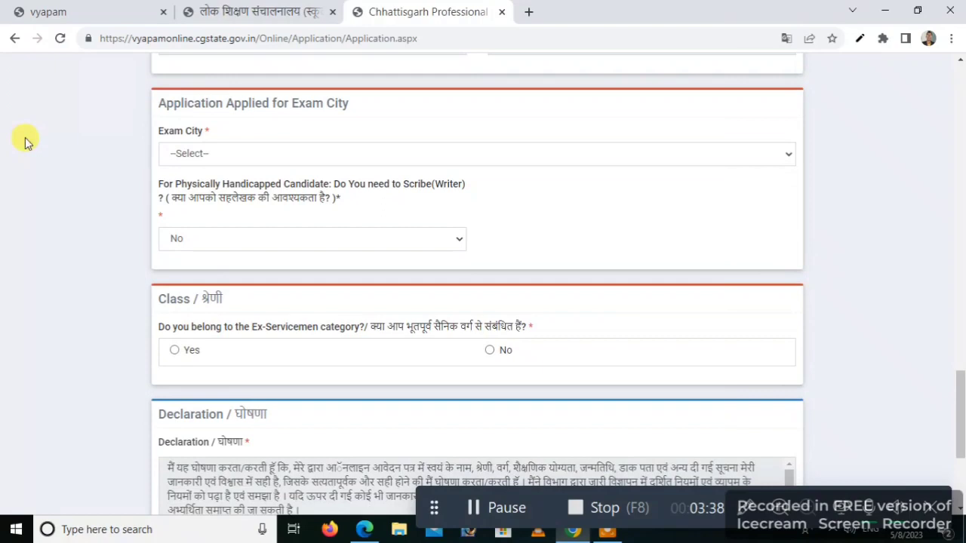
# Choose Janjgir-Champa as the exam city, keep Scribe on No, and answer No for Ex-Servicemen.
pyautogui.click(261, 150)
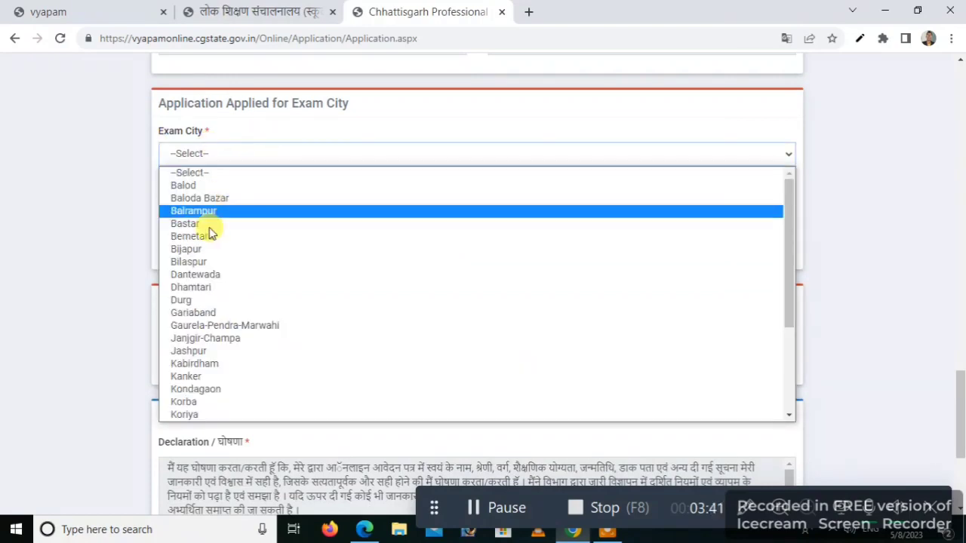
pyautogui.click(225, 341)
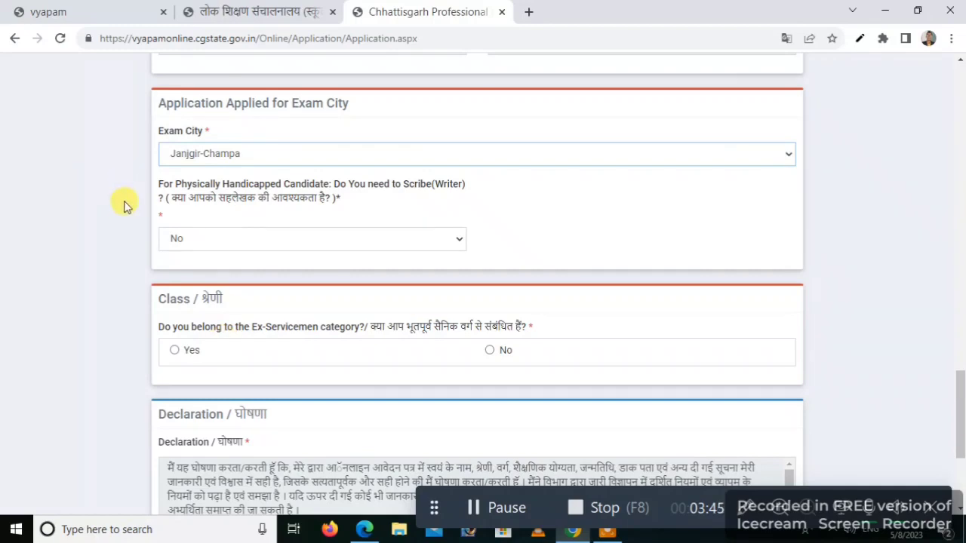
pyautogui.click(303, 239)
pyautogui.click(303, 238)
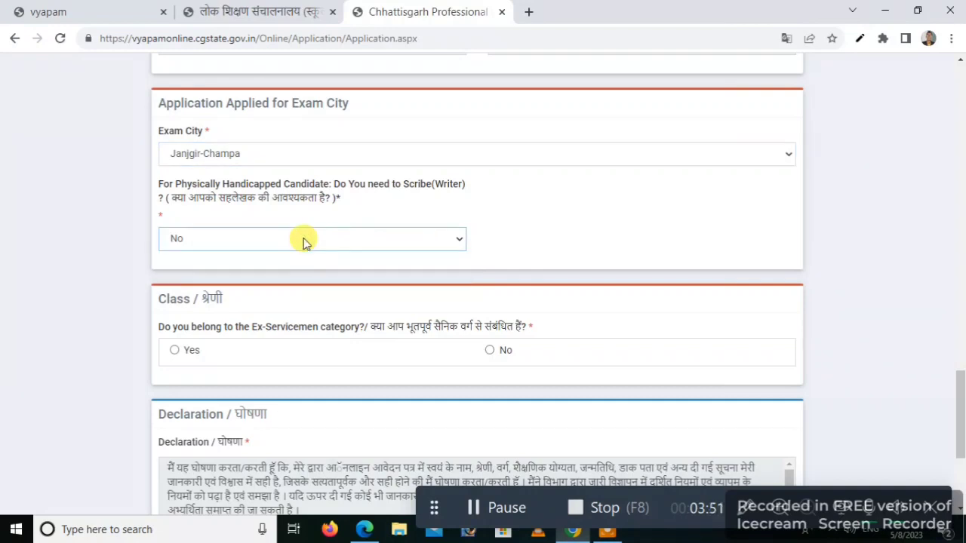
pyautogui.click(303, 239)
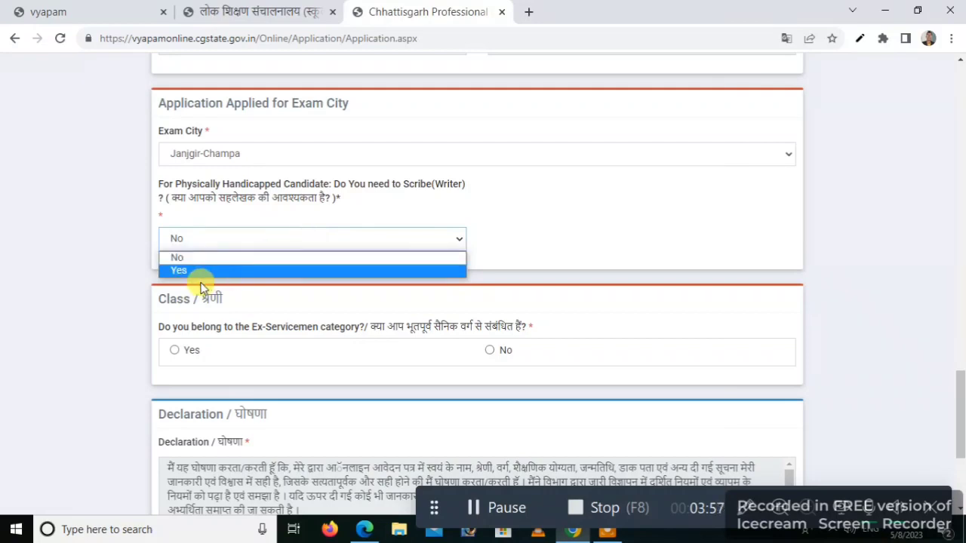
pyautogui.click(216, 260)
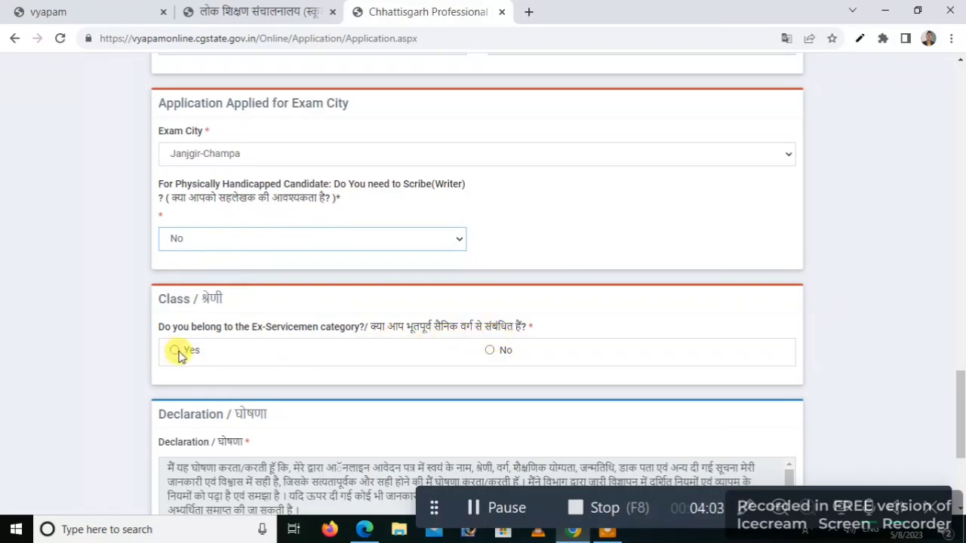
pyautogui.click(492, 351)
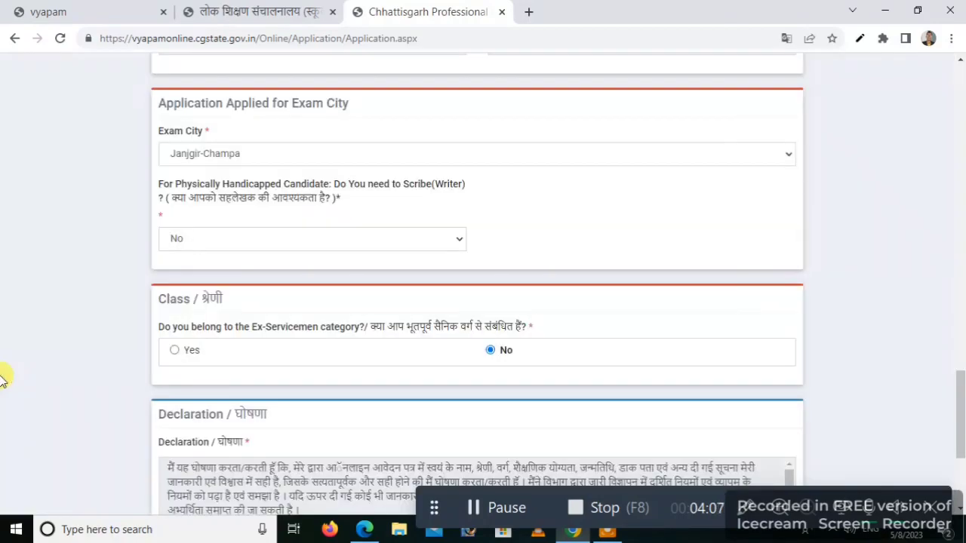
pyautogui.scroll(-3, 3, 378)
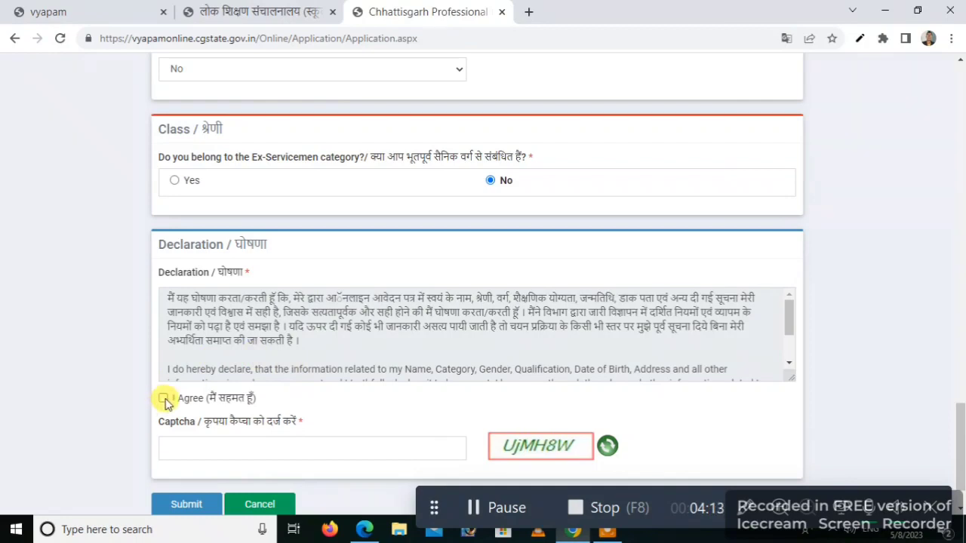
# Tick I Agree on the declaration, enter the displayed captcha, and submit the form.
pyautogui.click(164, 399)
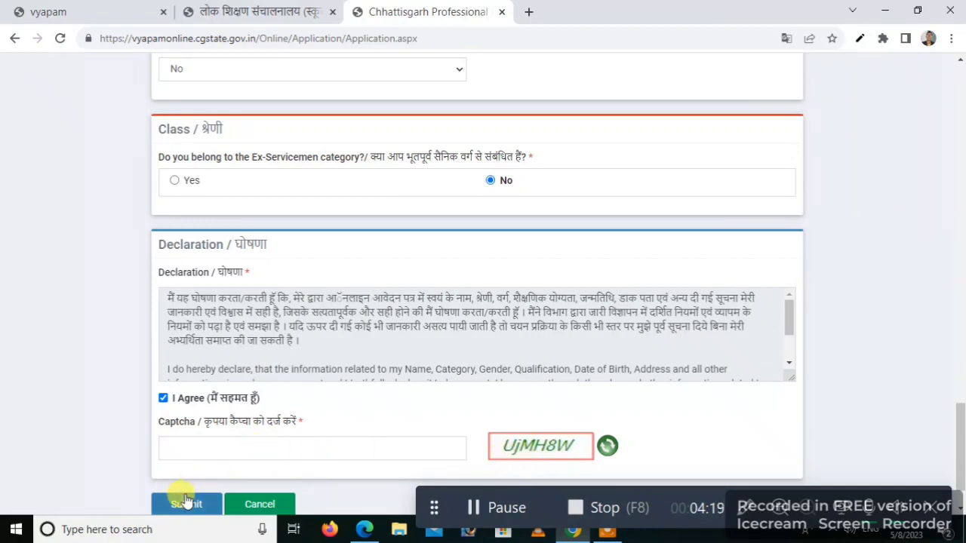
pyautogui.click(478, 507)
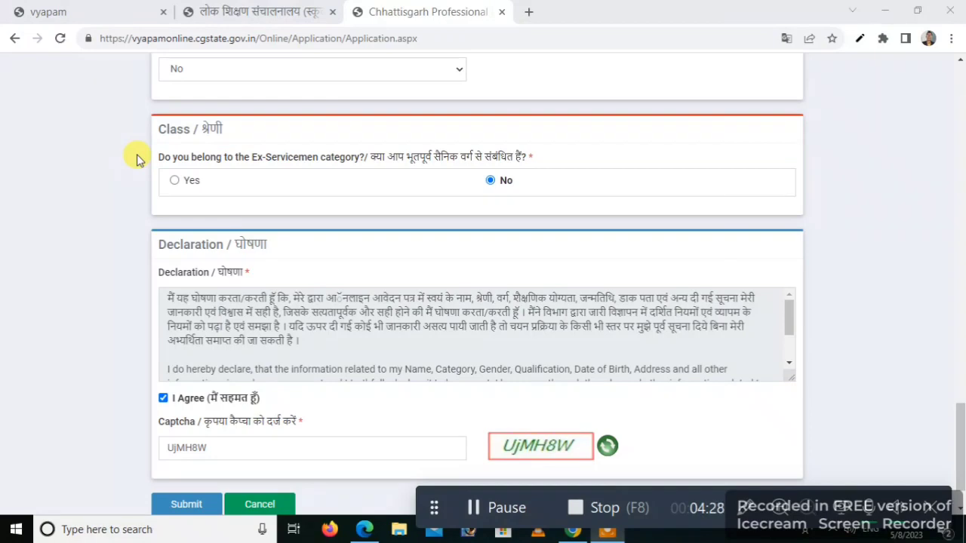
pyautogui.click(169, 506)
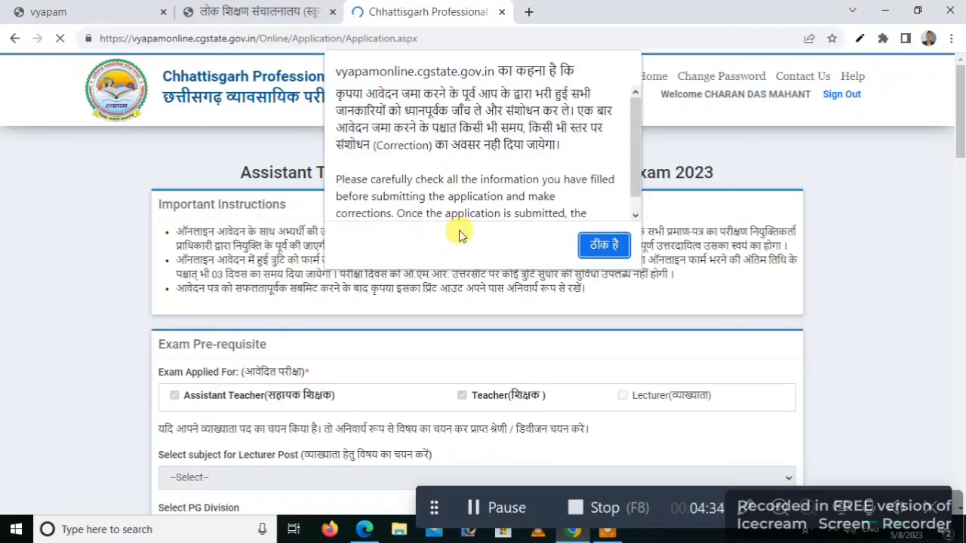
# Acknowledge the check-your-entries warnings, use Confirm & Submit, and accept the success message.
pyautogui.click(604, 251)
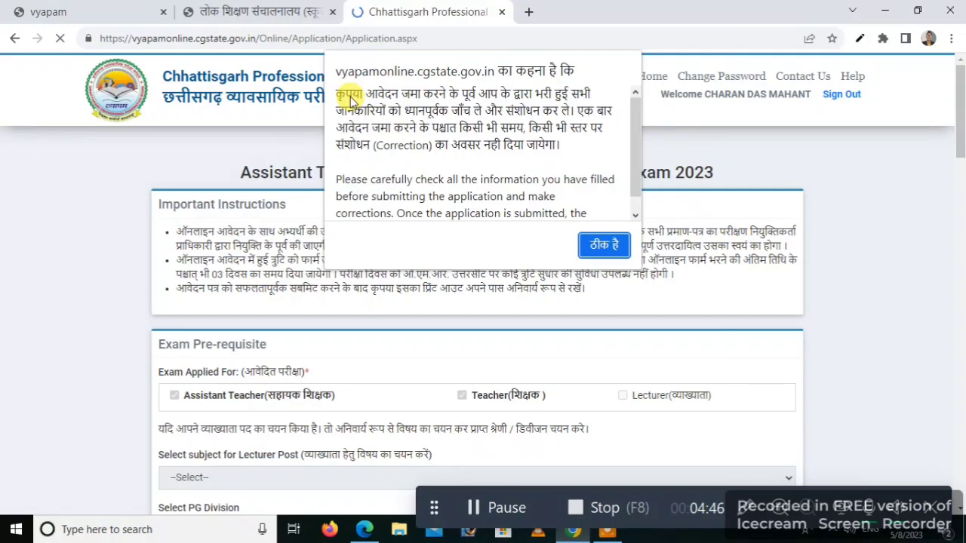
pyautogui.click(603, 246)
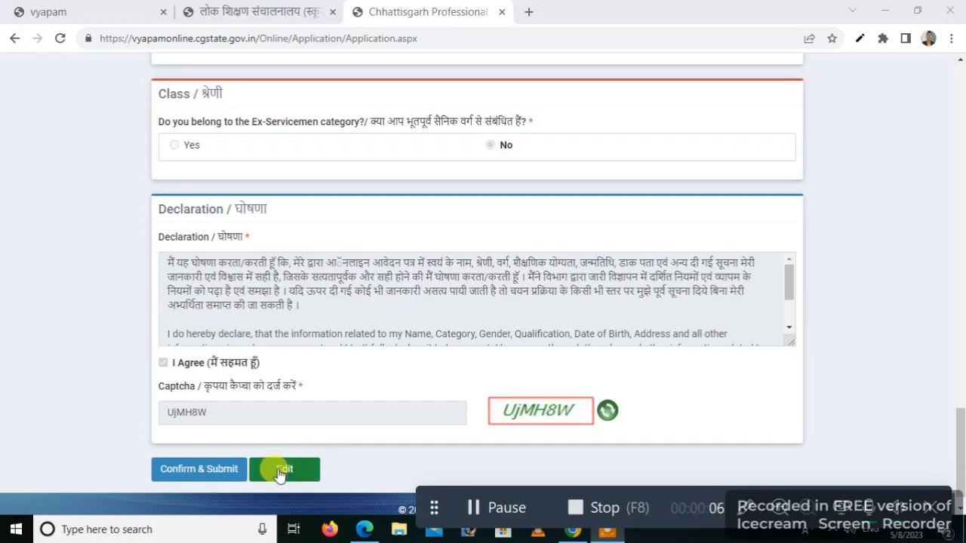
pyautogui.click(192, 471)
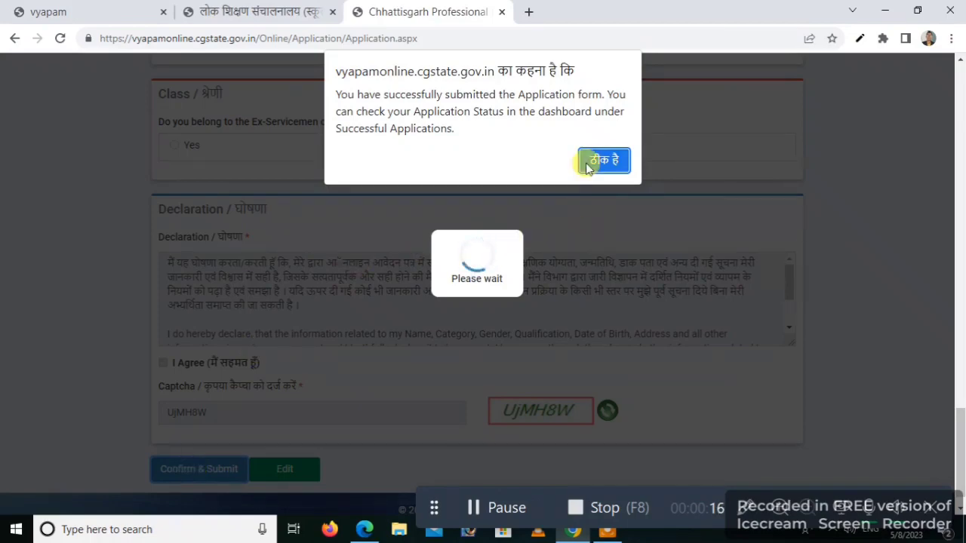
pyautogui.click(613, 166)
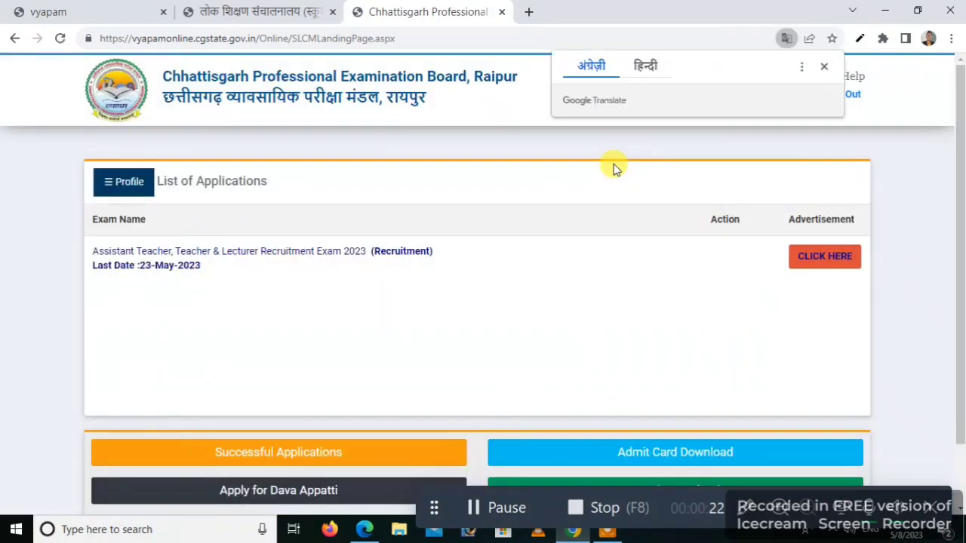
# Dismiss the Google Translate offer and open the Successful Applications list.
pyautogui.click(824, 67)
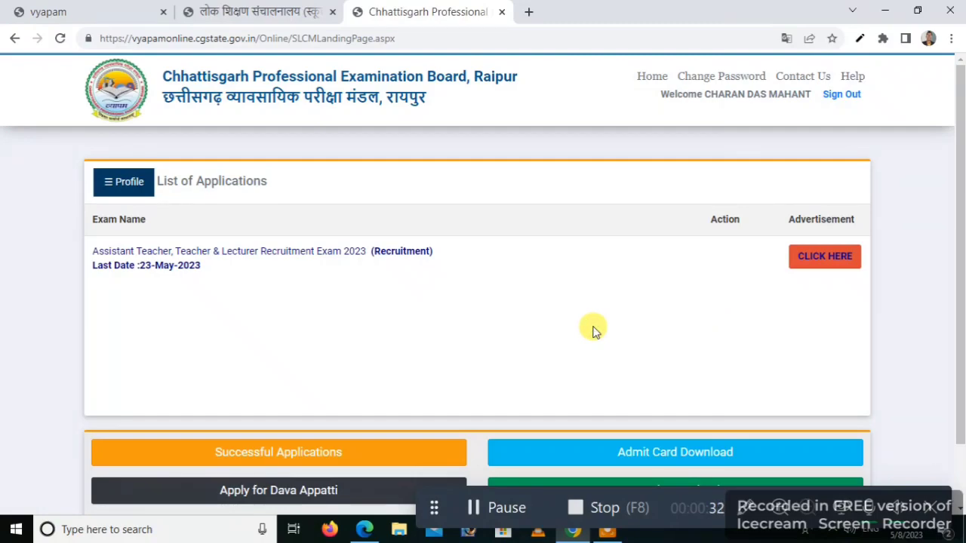
pyautogui.scroll(-1, 592, 330)
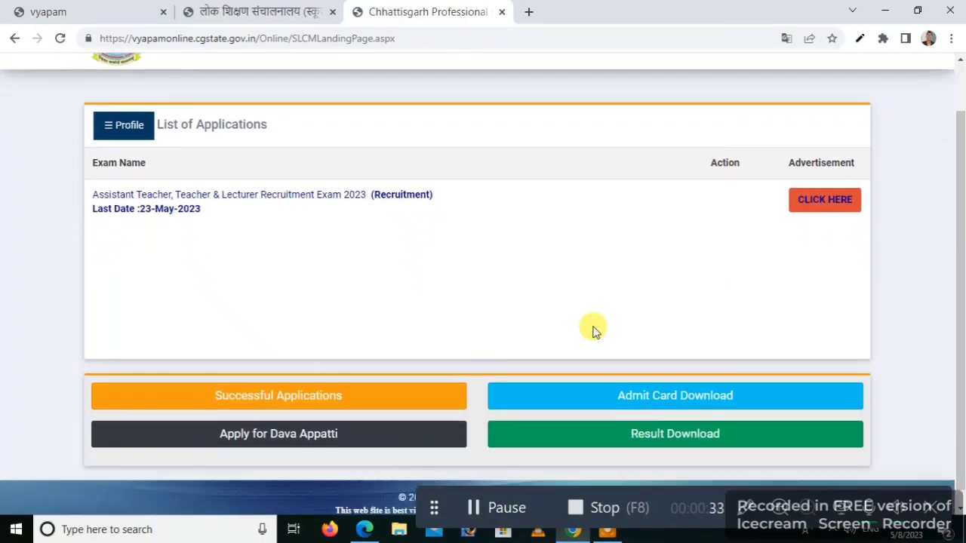
pyautogui.click(254, 404)
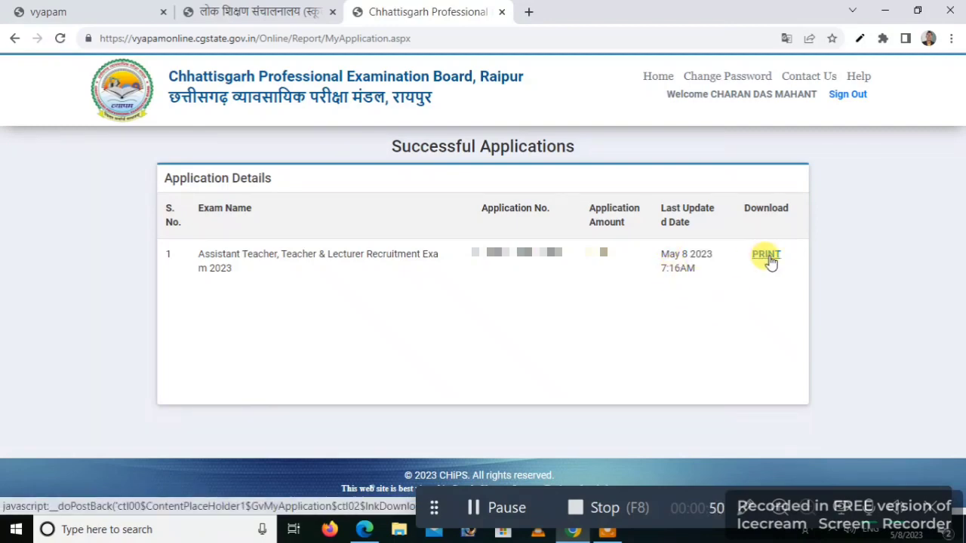
# Always allow pop-ups from vyapamonline so PRINT opens the printable application form.
pyautogui.click(767, 255)
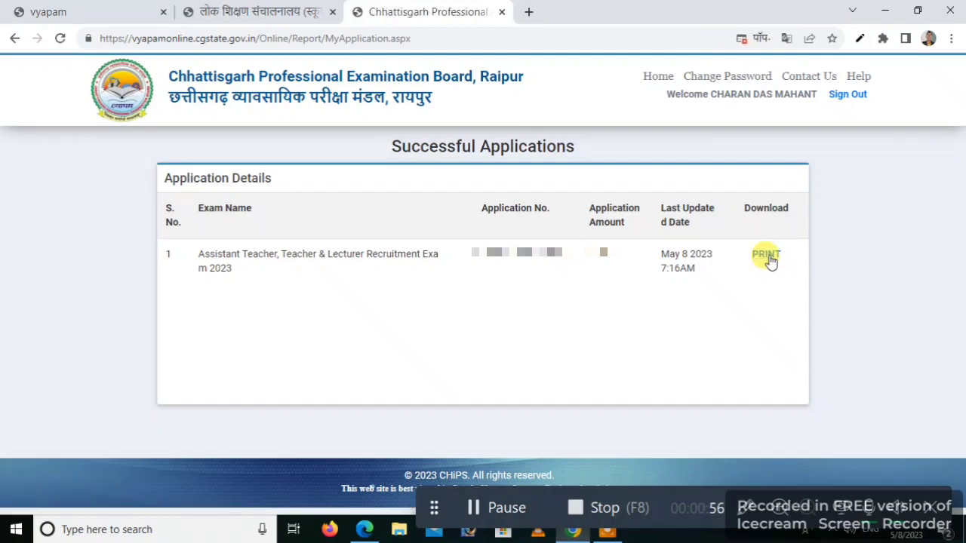
pyautogui.click(764, 41)
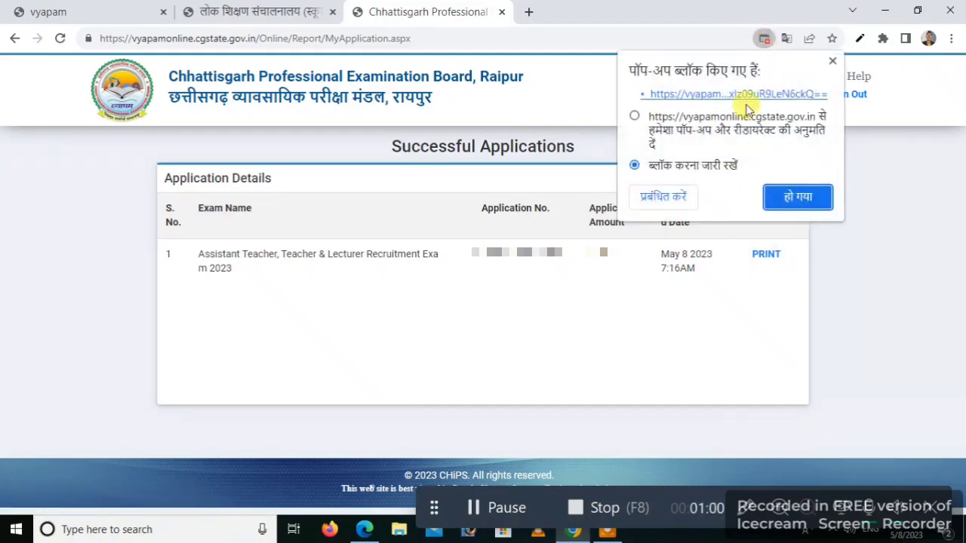
pyautogui.click(634, 116)
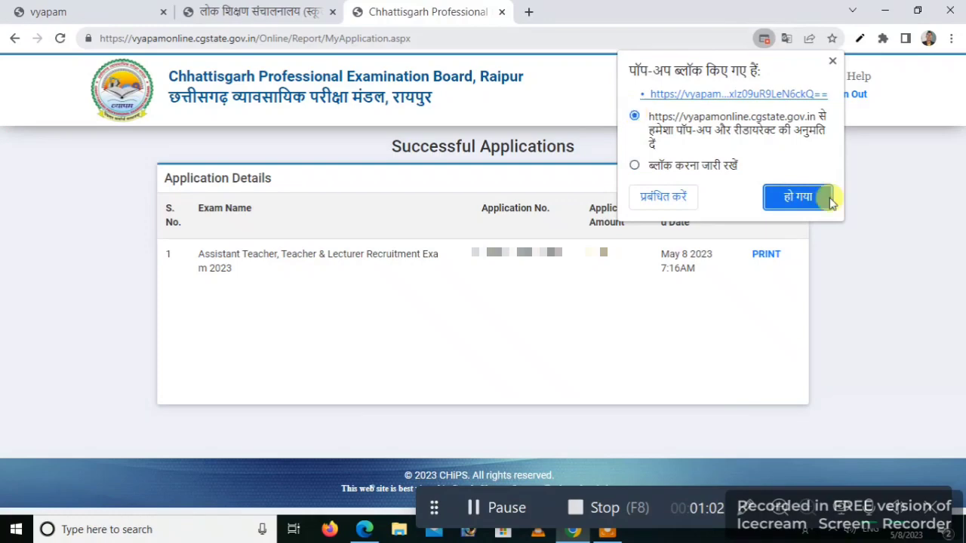
pyautogui.click(797, 199)
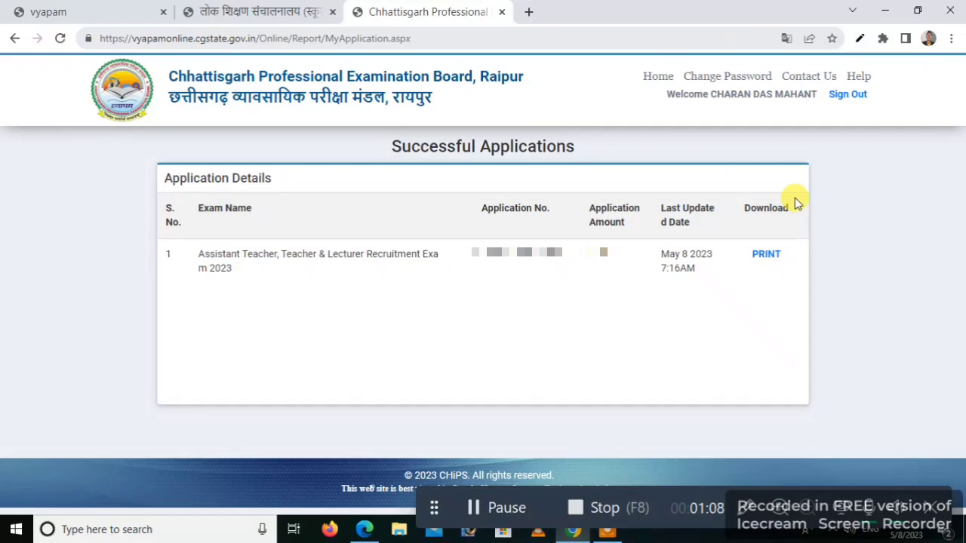
pyautogui.click(768, 260)
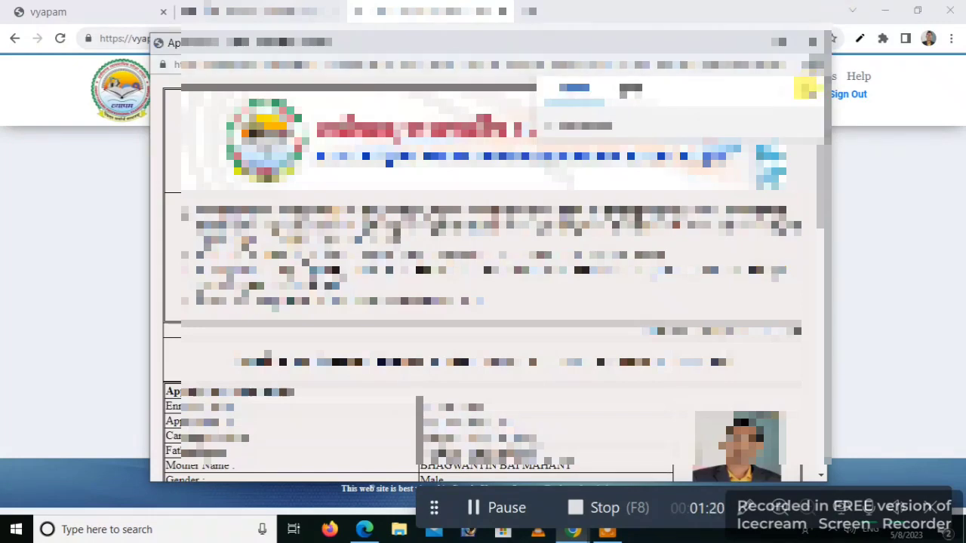
# Bring up the form's Save as PDF print setup, then close the print window and form popup.
pyautogui.click(806, 88)
pyautogui.scroll(-15, 529, 225)
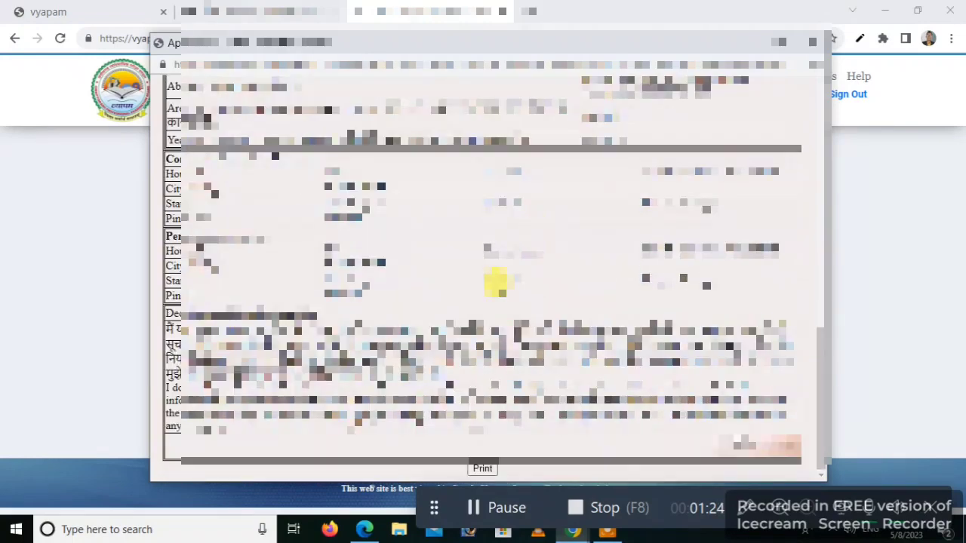
pyautogui.click(481, 470)
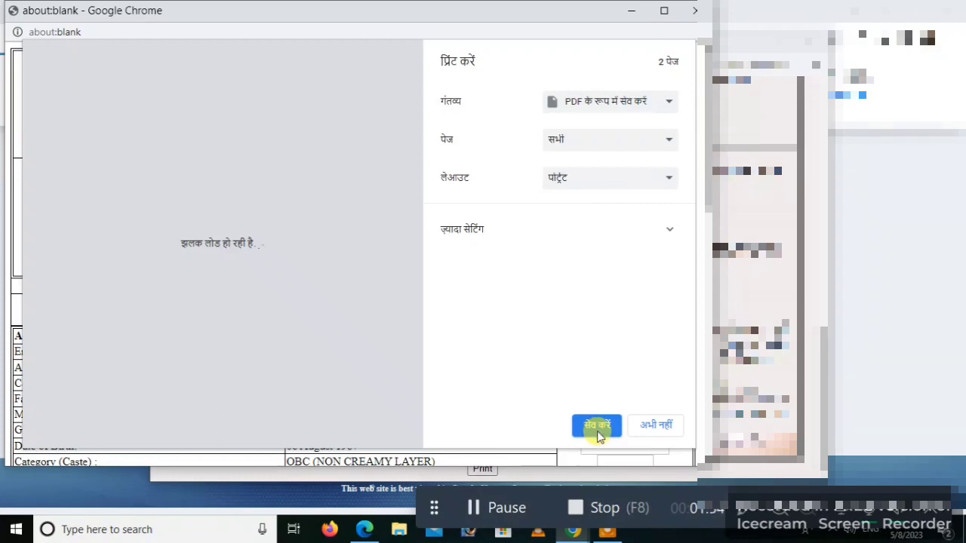
pyautogui.click(696, 10)
pyautogui.click(815, 43)
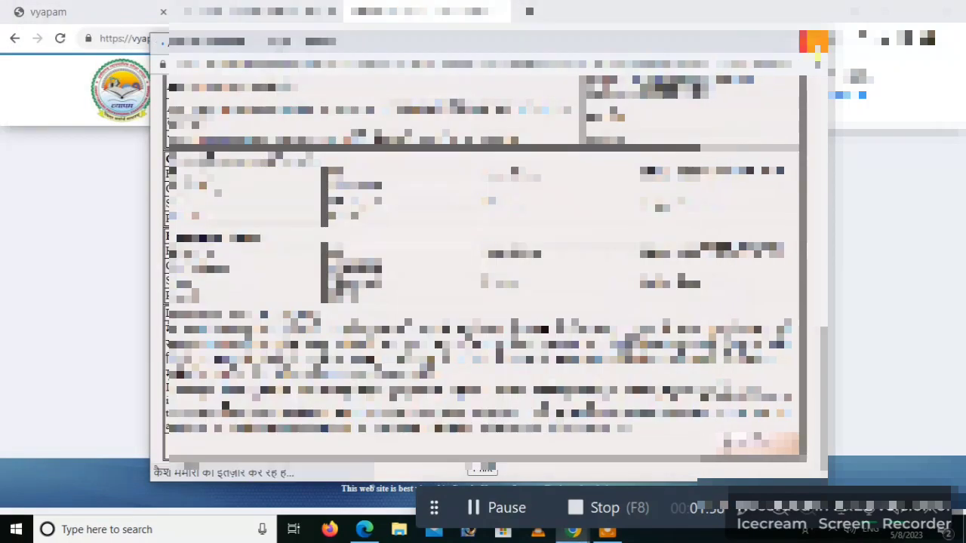